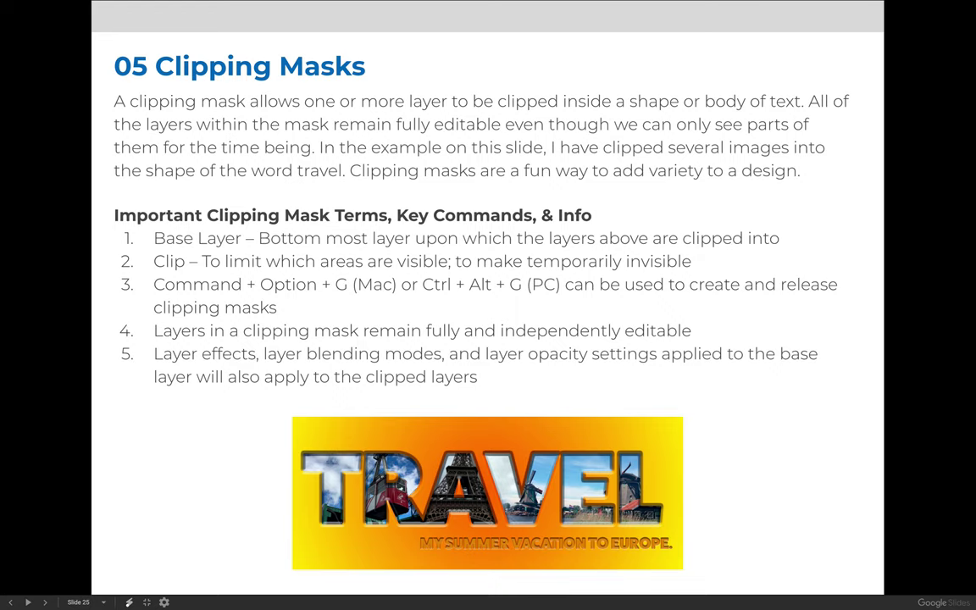
Step: Exit the full-screen Clipping Masks slide back to the Lesson 07 course page
key(Escape)
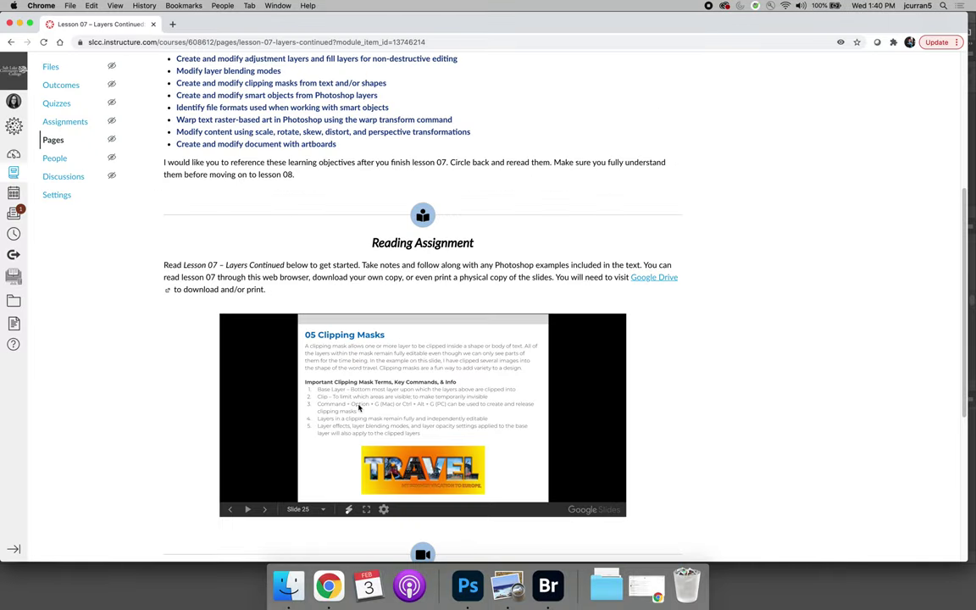
Step: Bring Photoshop forward and look through the open canyon, hoodoo and rocky hill documents
click(463, 598)
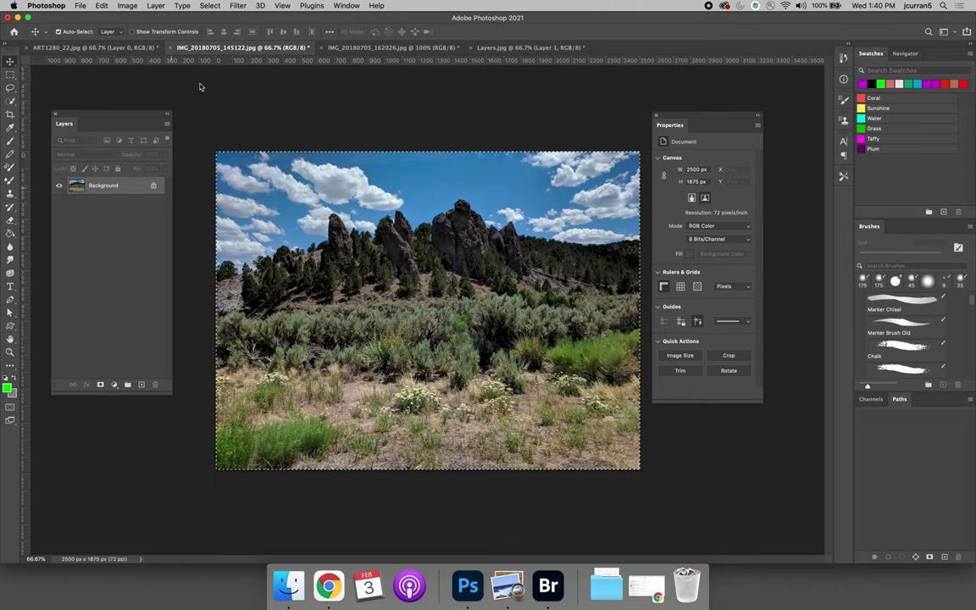
click(128, 49)
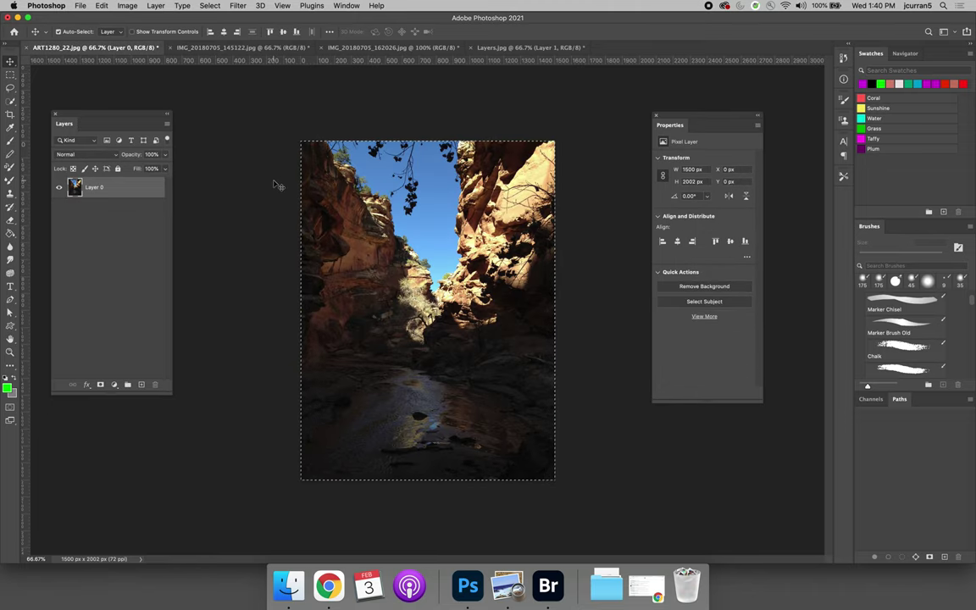
click(400, 48)
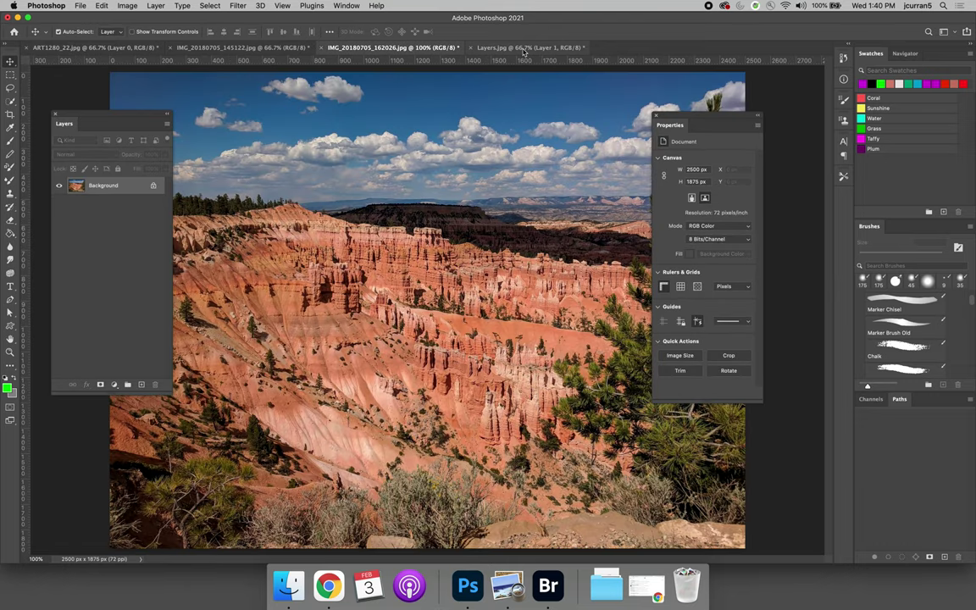
click(524, 49)
click(364, 48)
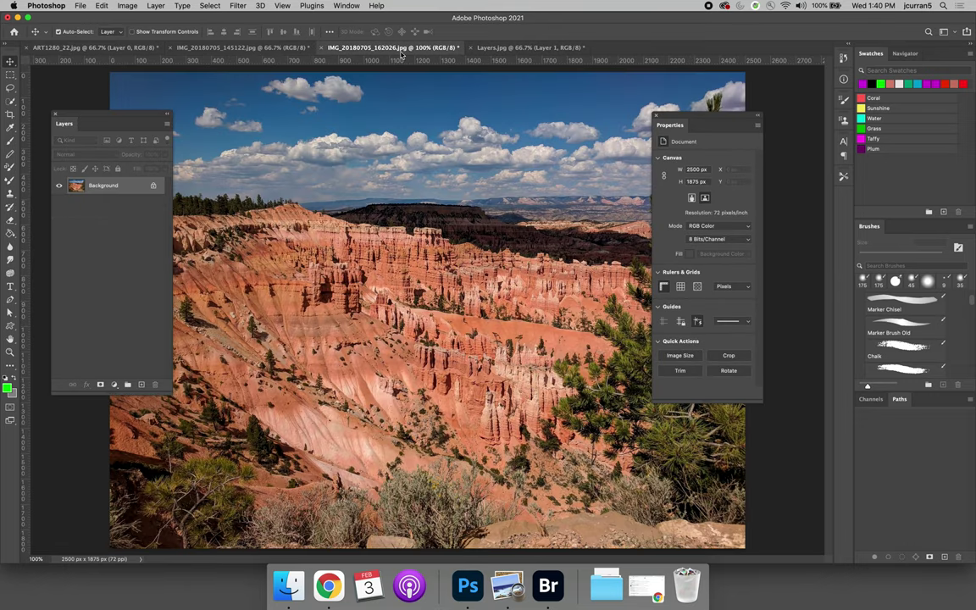
click(216, 48)
click(119, 49)
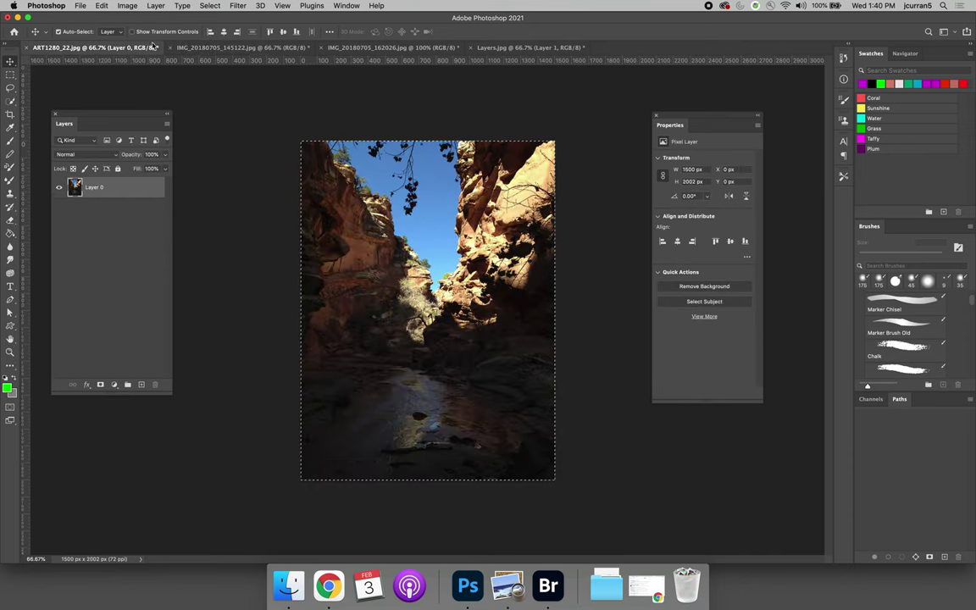
Step: Delete Layer 1 from Layers.jpg, select the whole rock-formation image, and return to the canyon photo
click(529, 48)
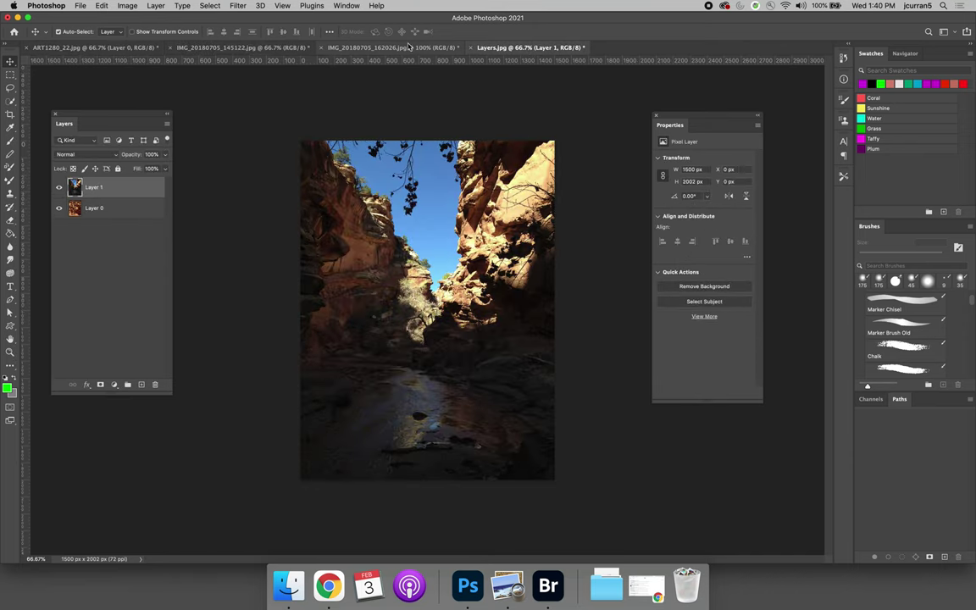
click(155, 383)
click(564, 193)
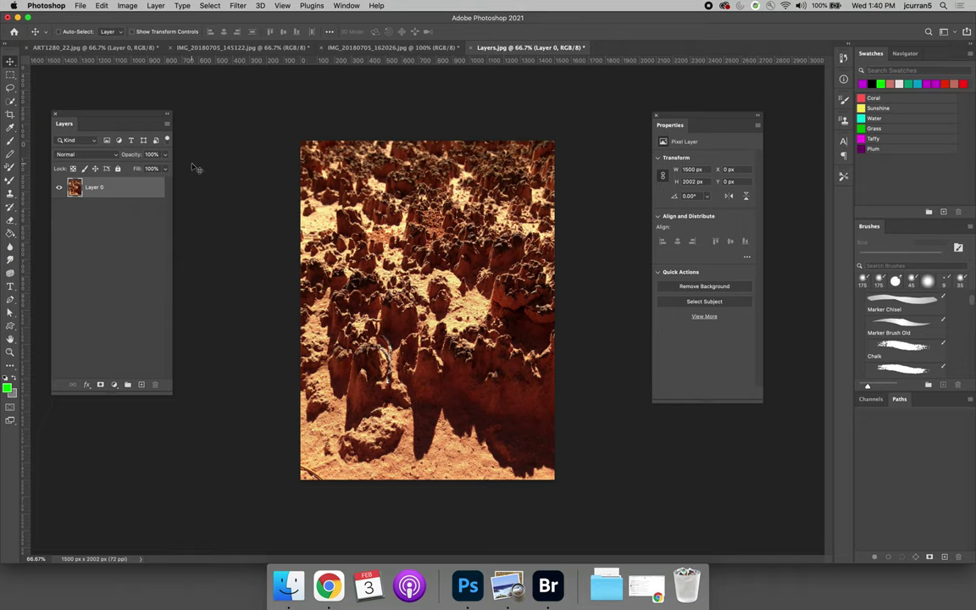
key(super+a)
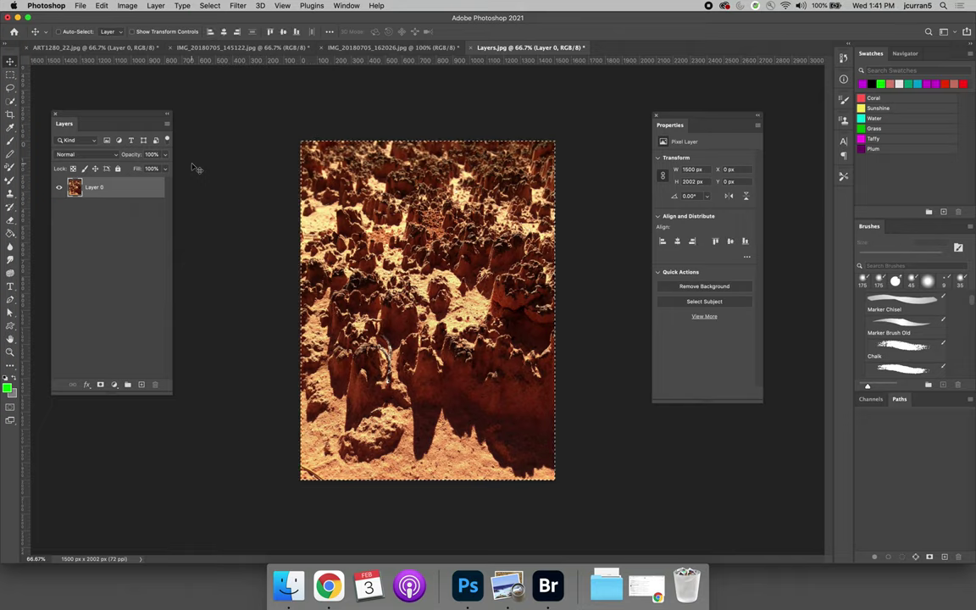
click(84, 48)
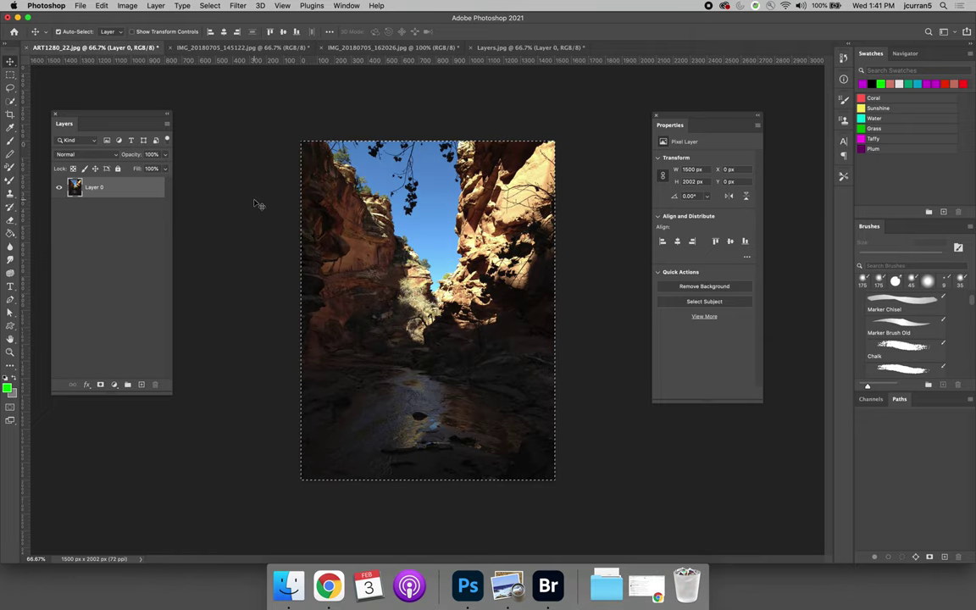
Step: Paste the rock-formation photo into the canyon document and select all of the red hoodoo landscape
key(super+c)
key(super+v)
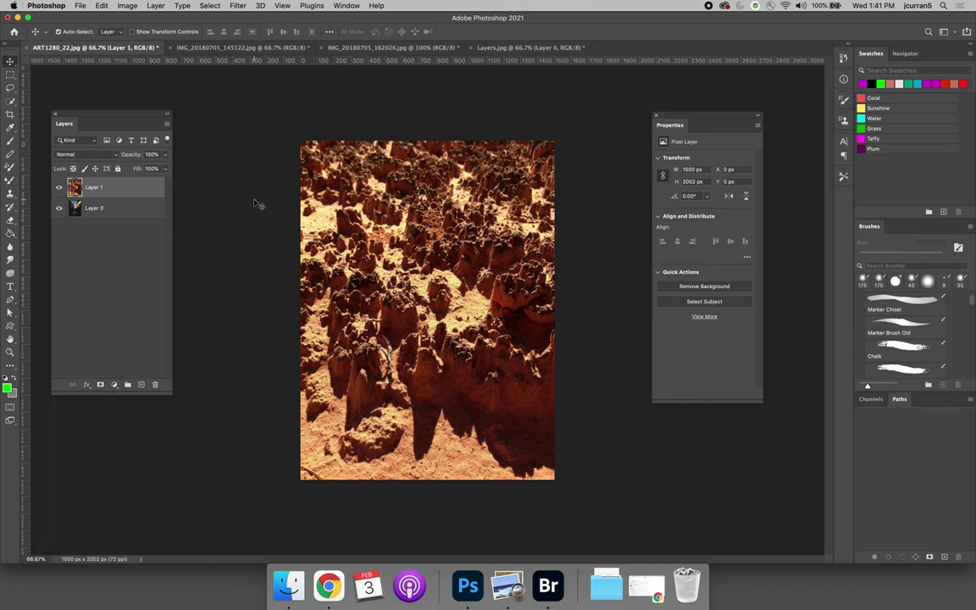
click(241, 47)
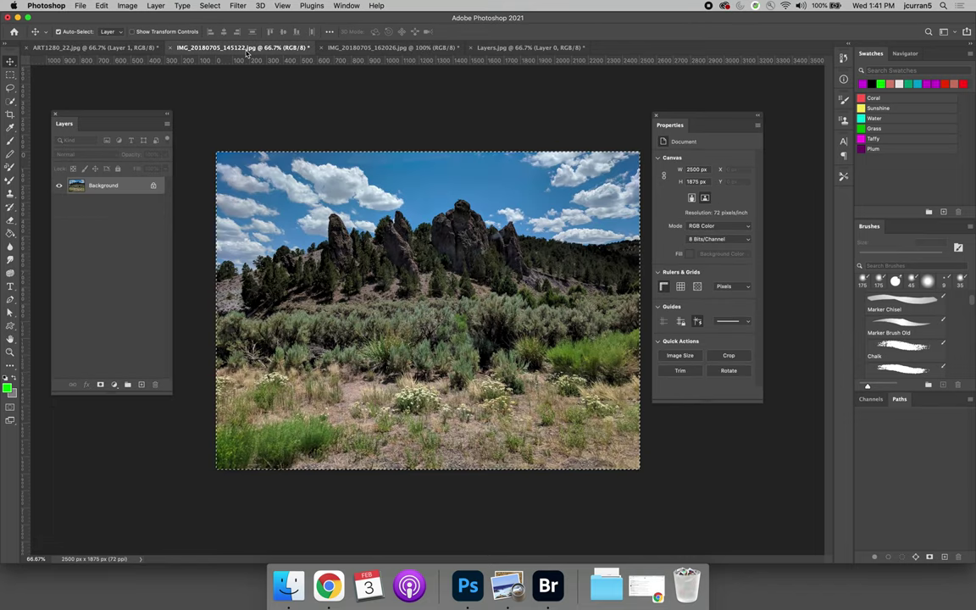
click(343, 47)
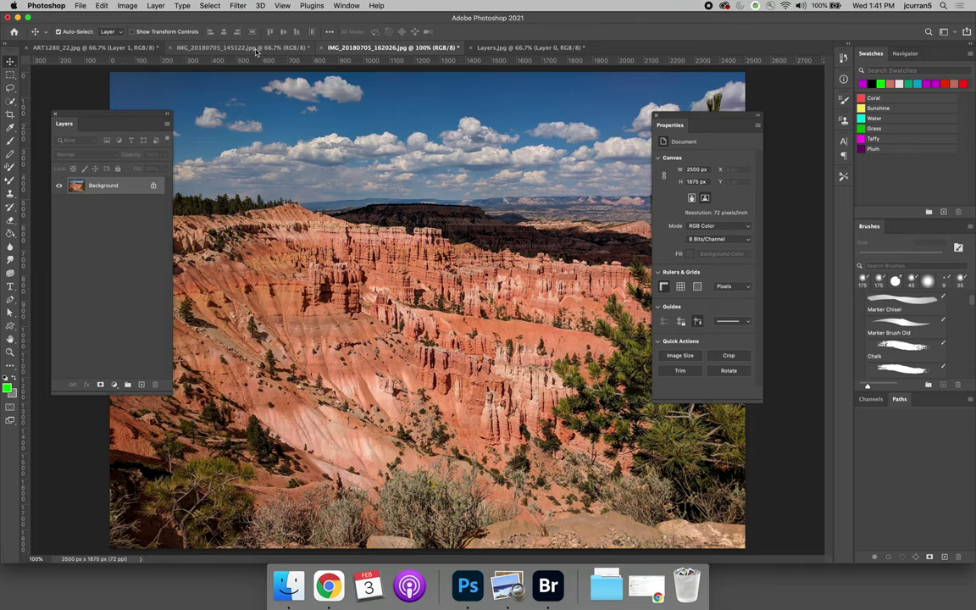
key(super+a)
Step: Paste the hoodoo landscape as Layer 2 and the rocky hill photo as Layer 3
click(115, 48)
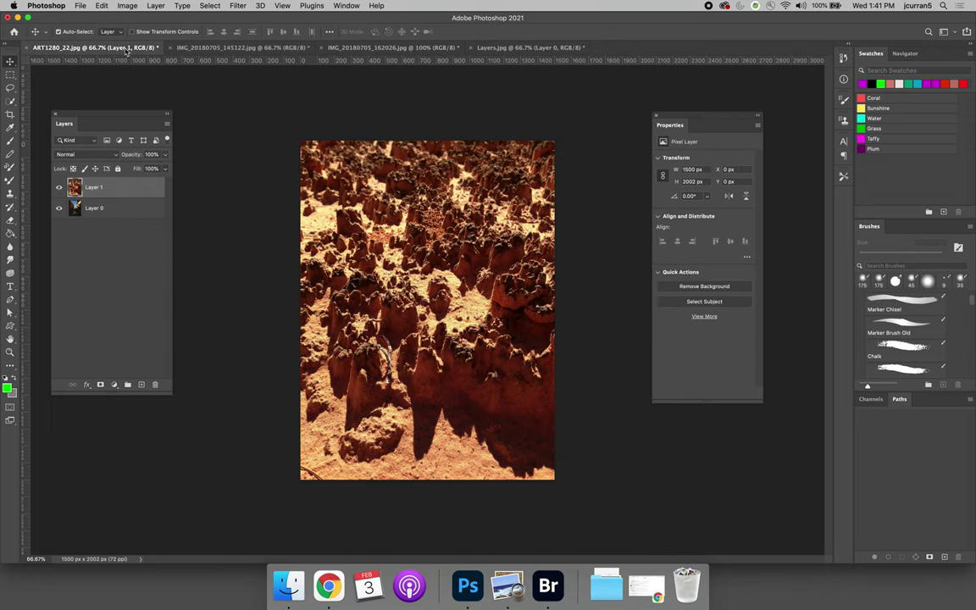
click(254, 206)
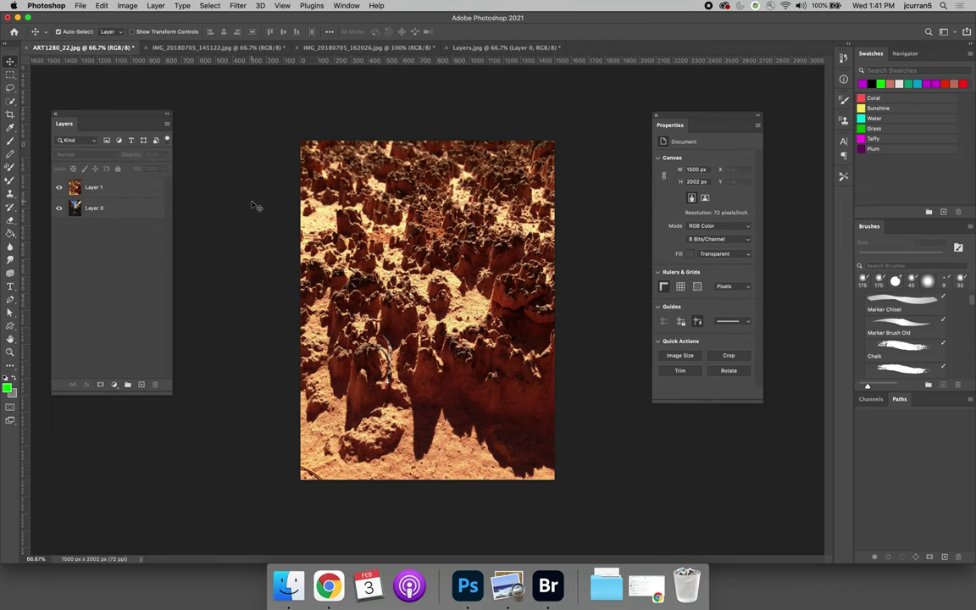
key(super+v)
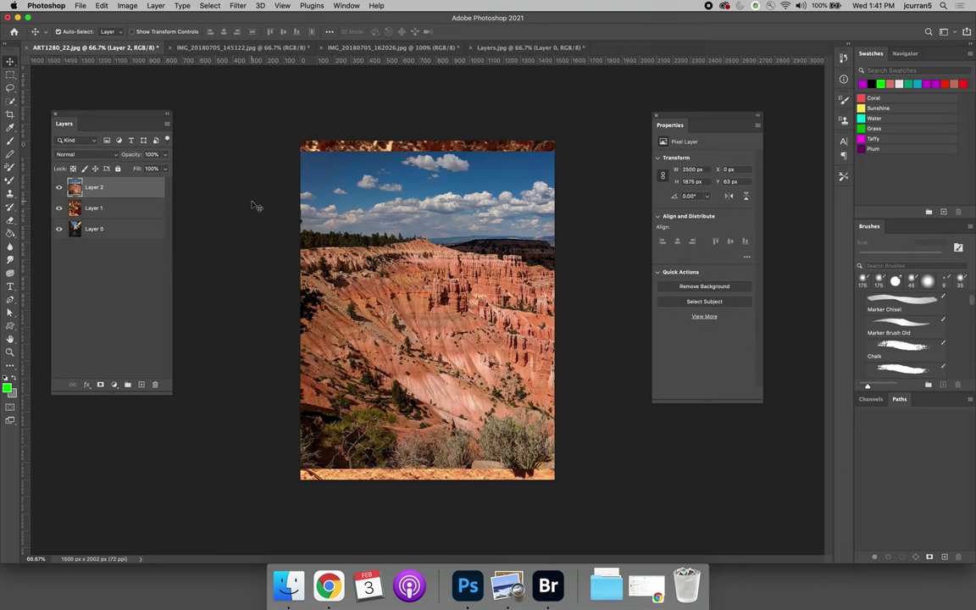
click(260, 53)
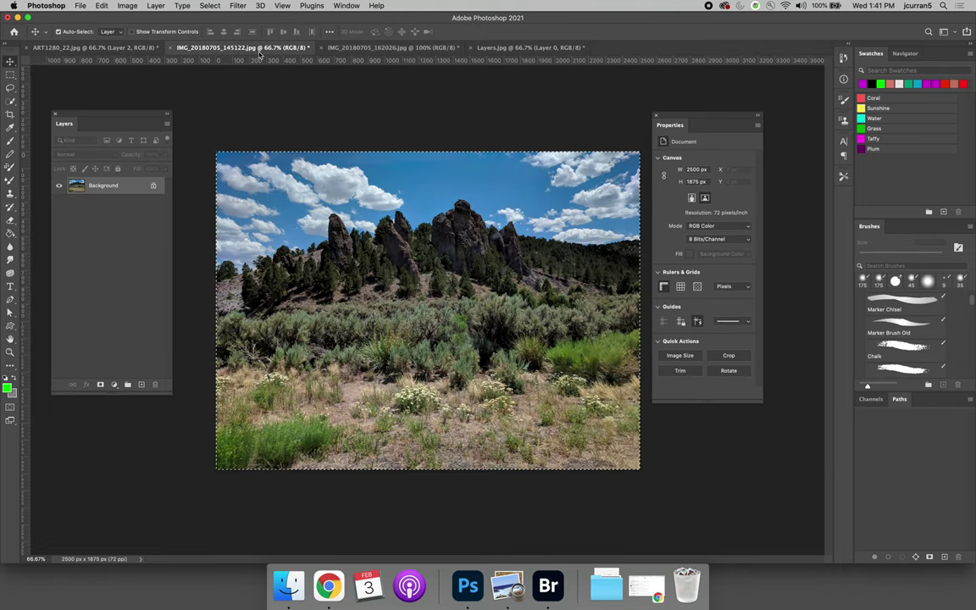
click(120, 48)
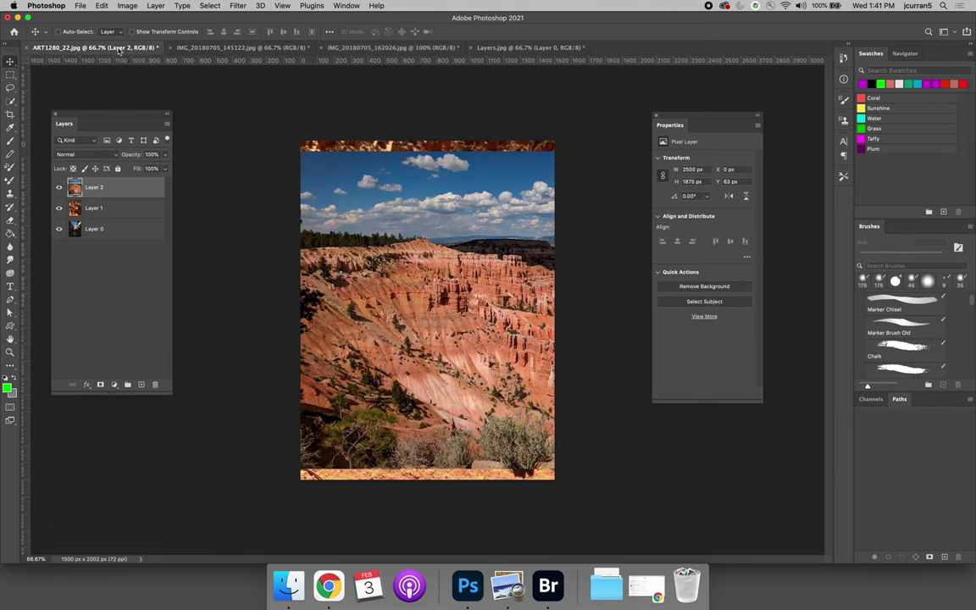
key(super+v)
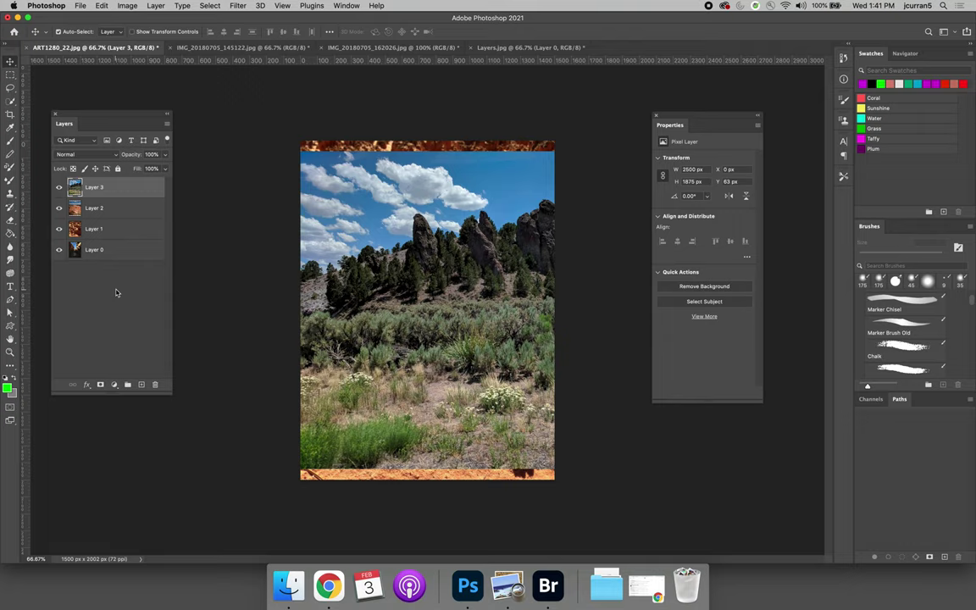
Step: Add a 'UTAH' text layer set in Asphalt at 400 pt
key(t)
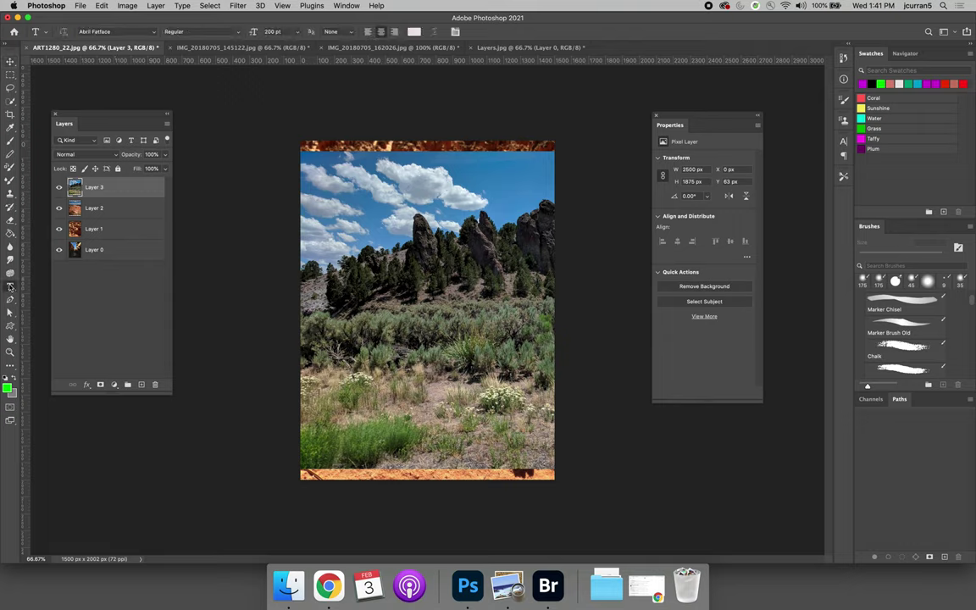
click(333, 228)
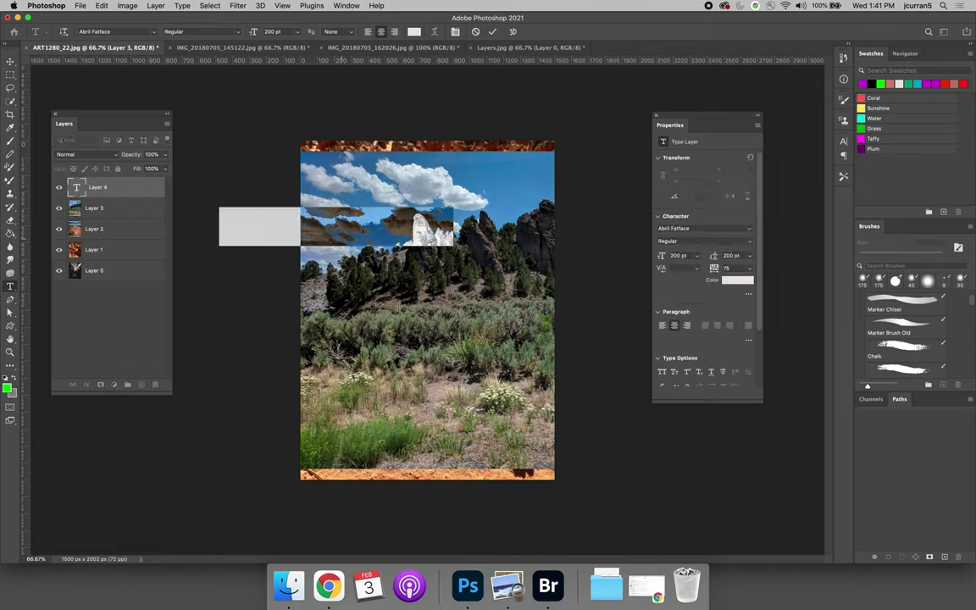
text(UTAH)
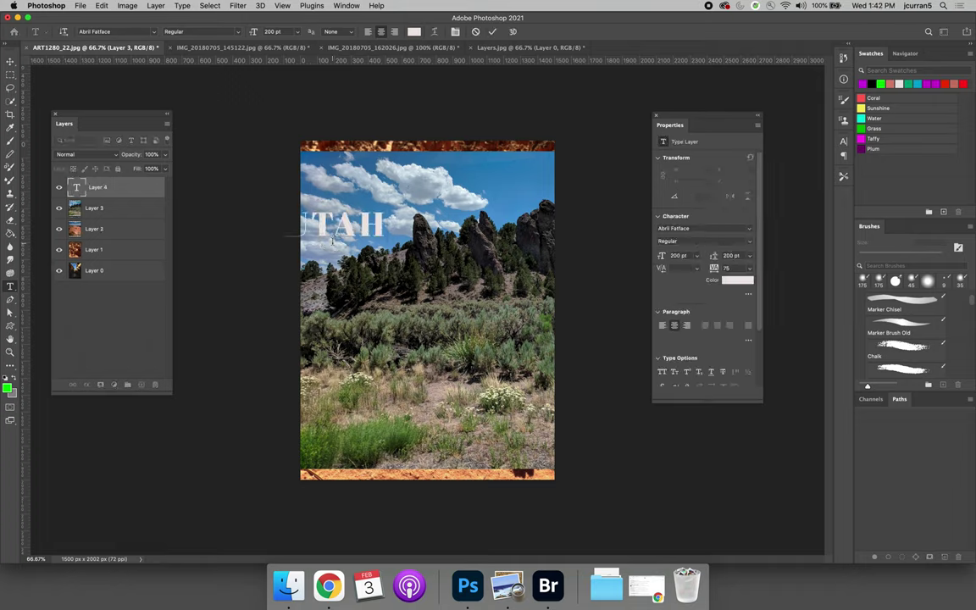
key(super+a)
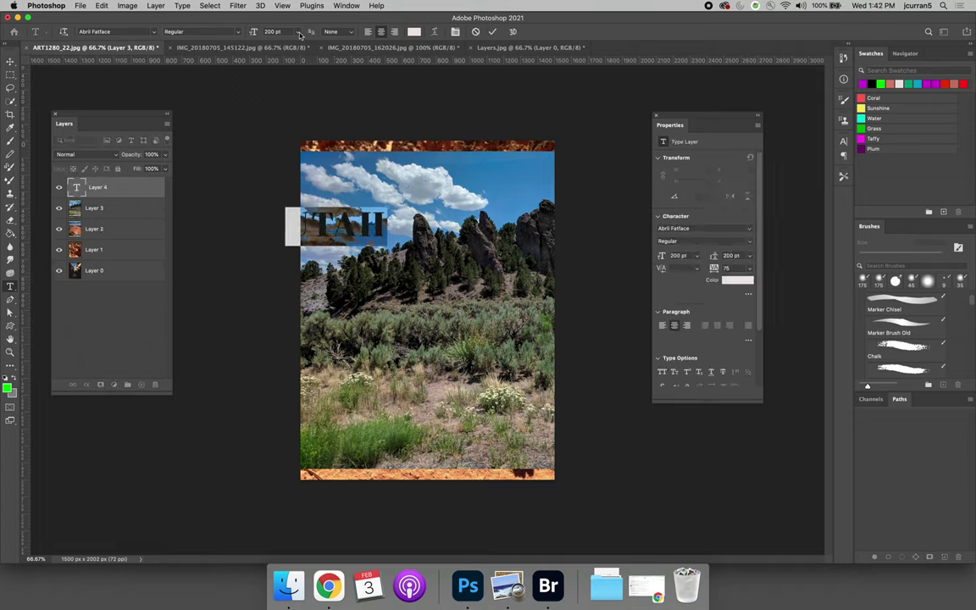
click(271, 32)
text(400)
key(Return)
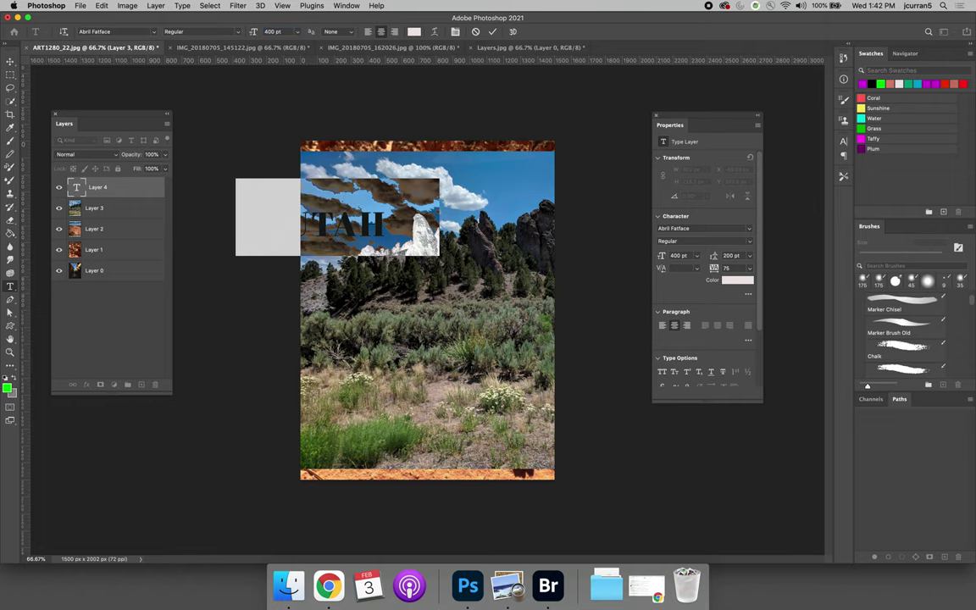
click(153, 31)
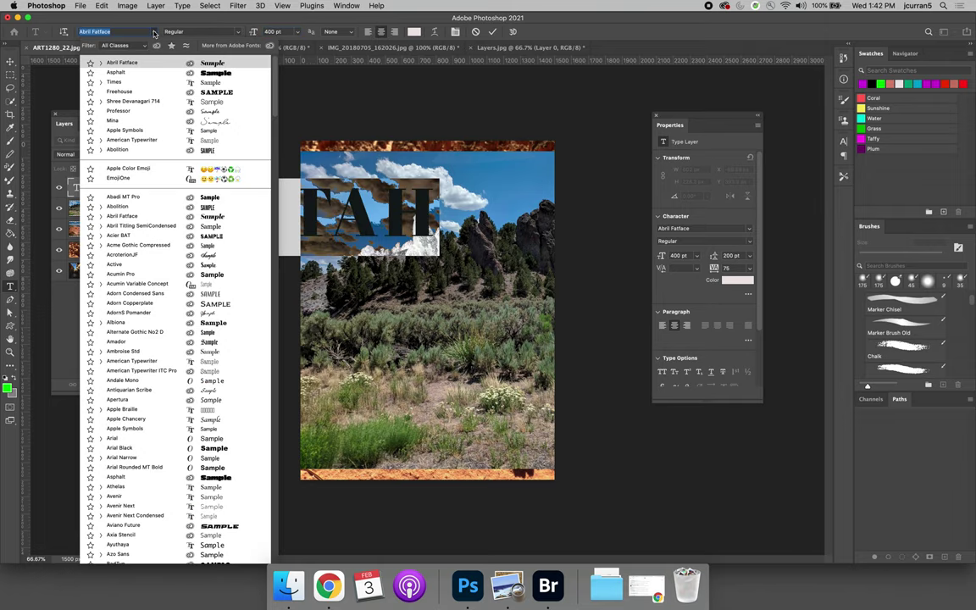
click(155, 72)
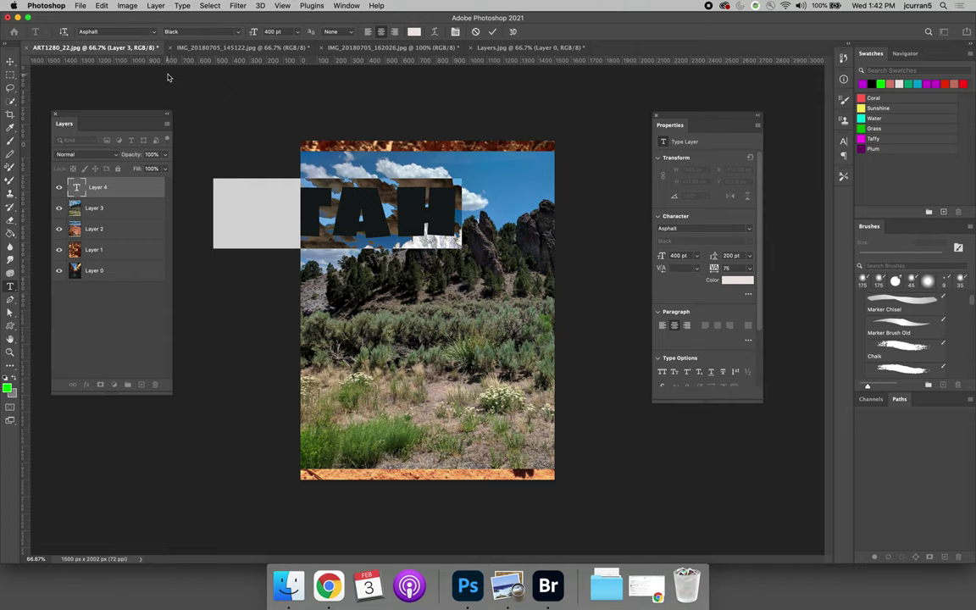
Step: Place the UTAH text near the image centre, then nudge it slightly up and left
click(10, 62)
drag(379, 221, 466, 267)
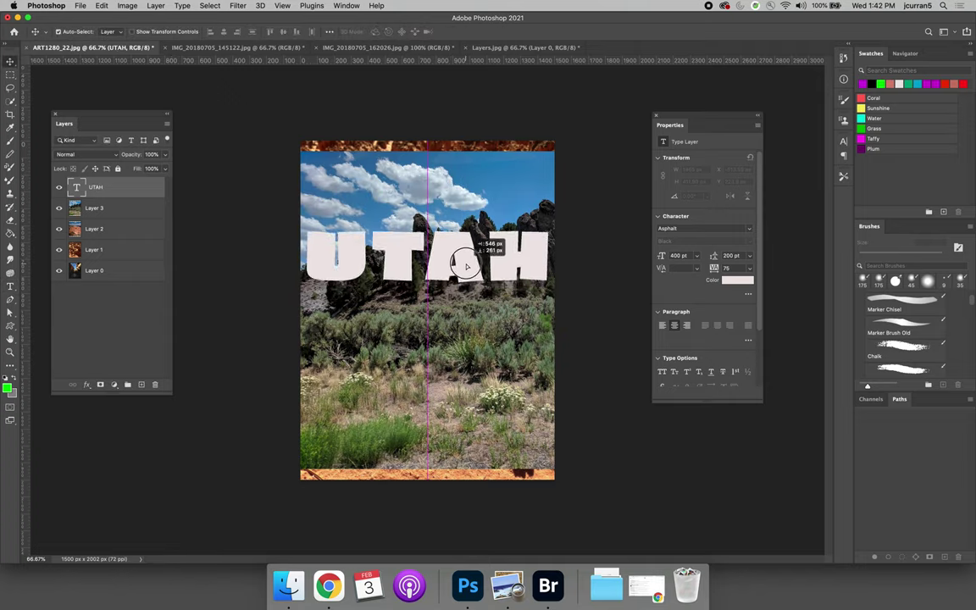
drag(466, 266, 466, 266)
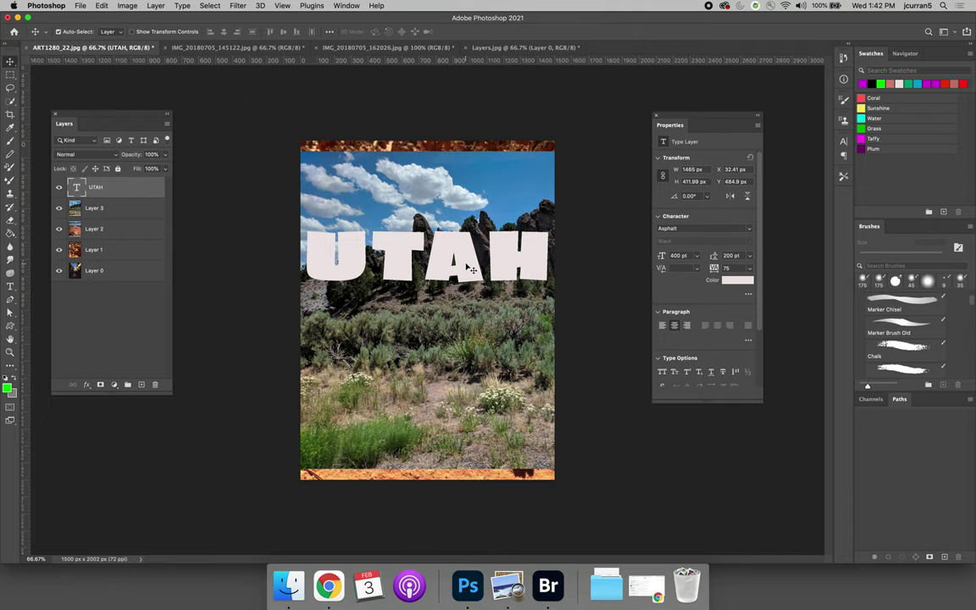
drag(424, 246, 464, 251)
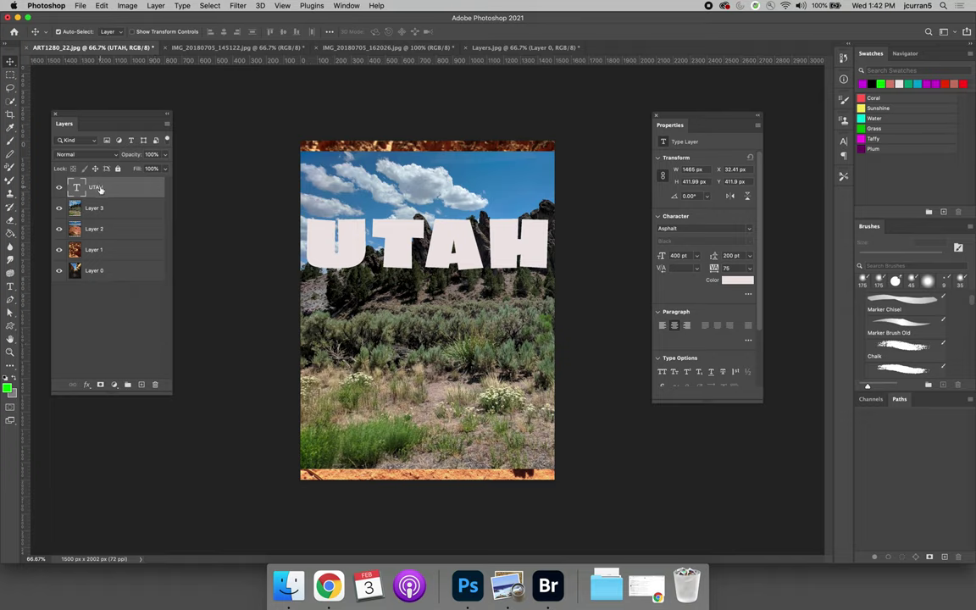
Step: Undo a trial reorder so UTAH stays on top, then select Layer 3 and open the Edit menu
drag(99, 188, 96, 281)
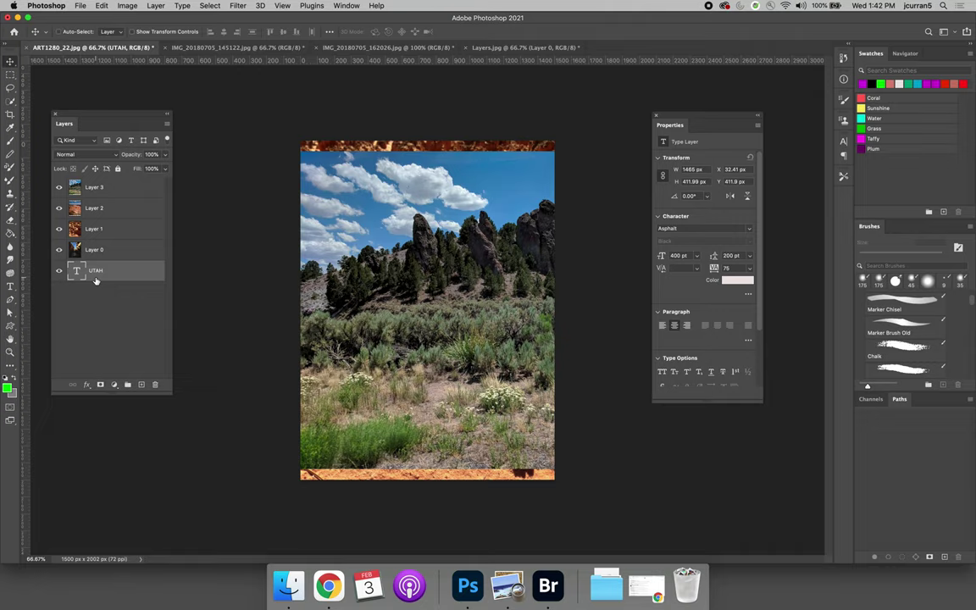
key(super+z)
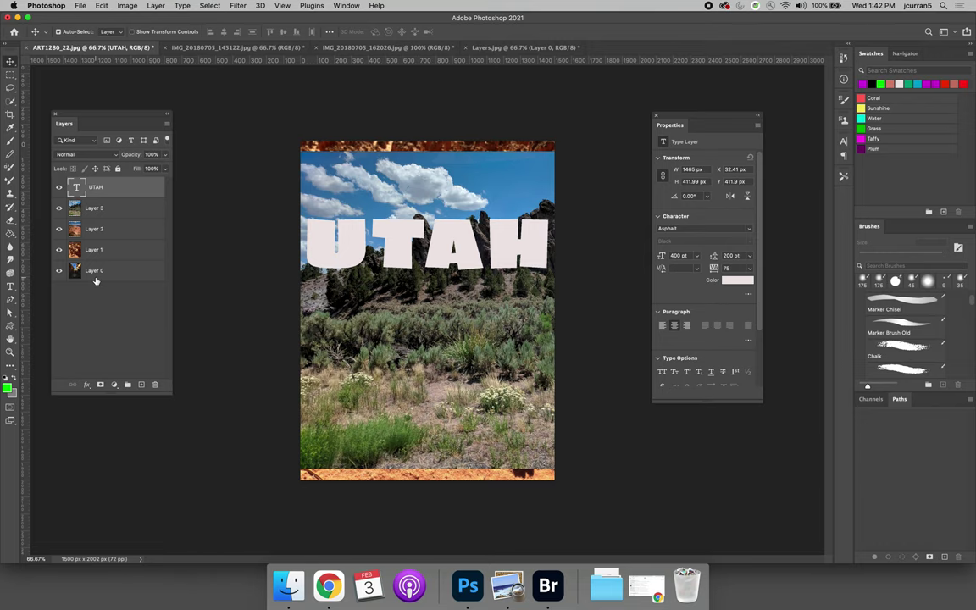
key(super+equal)
key(super+equal)
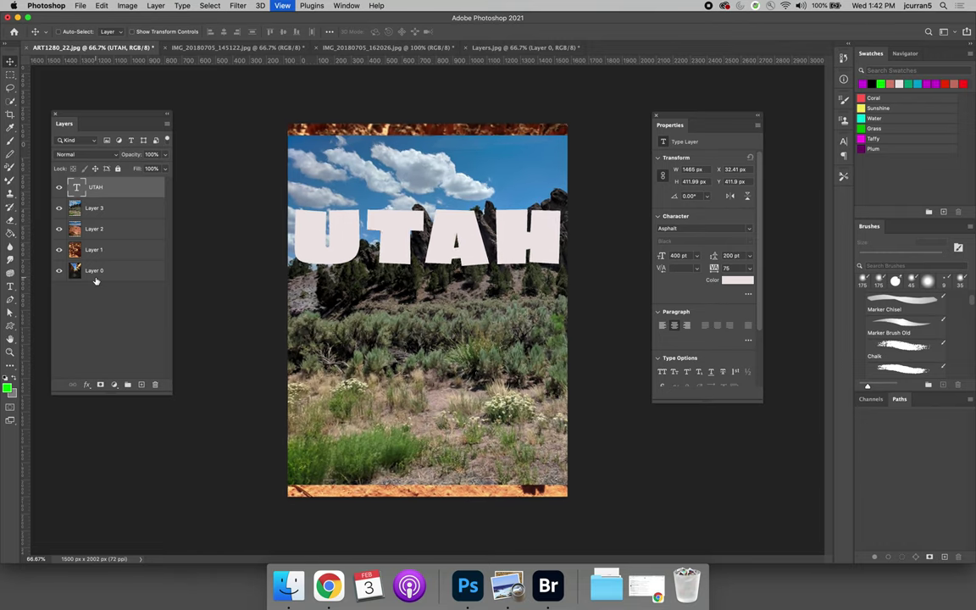
drag(300, 310, 506, 459)
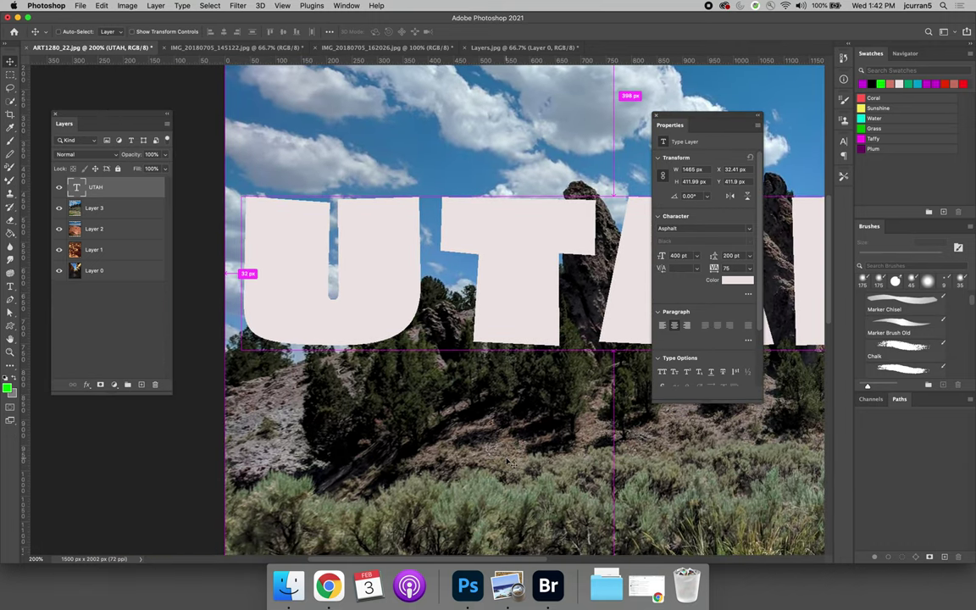
key(super+0)
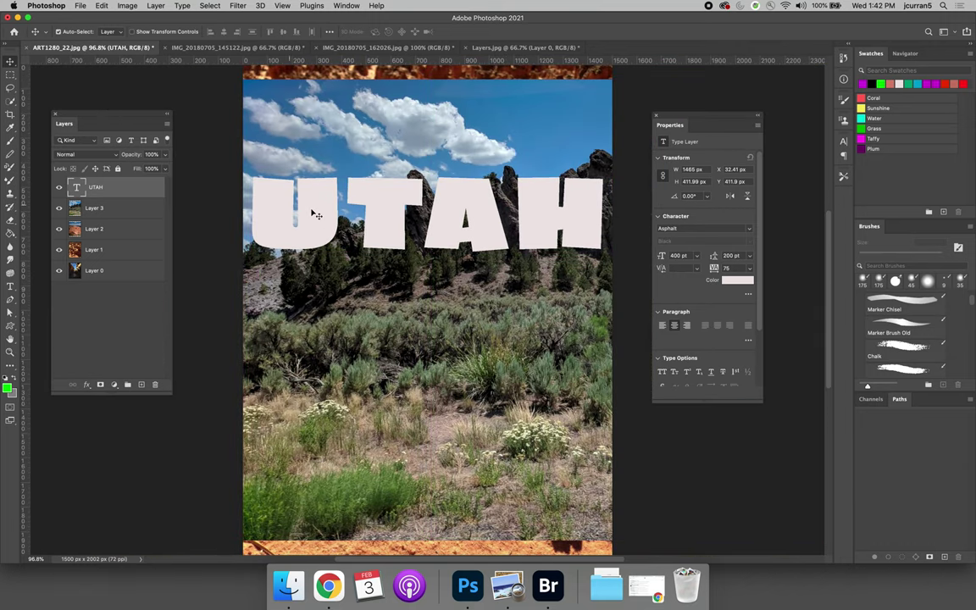
click(91, 210)
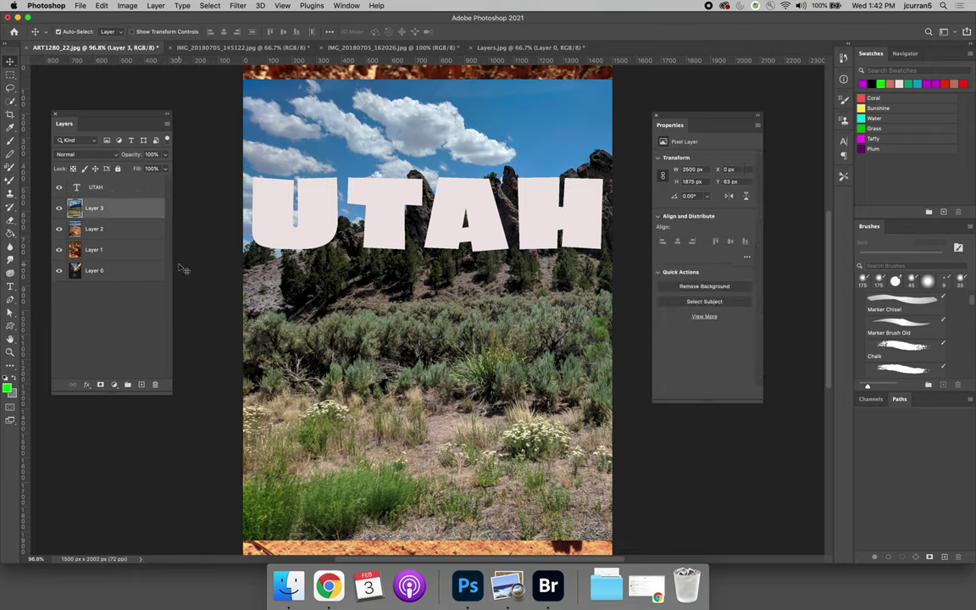
click(101, 5)
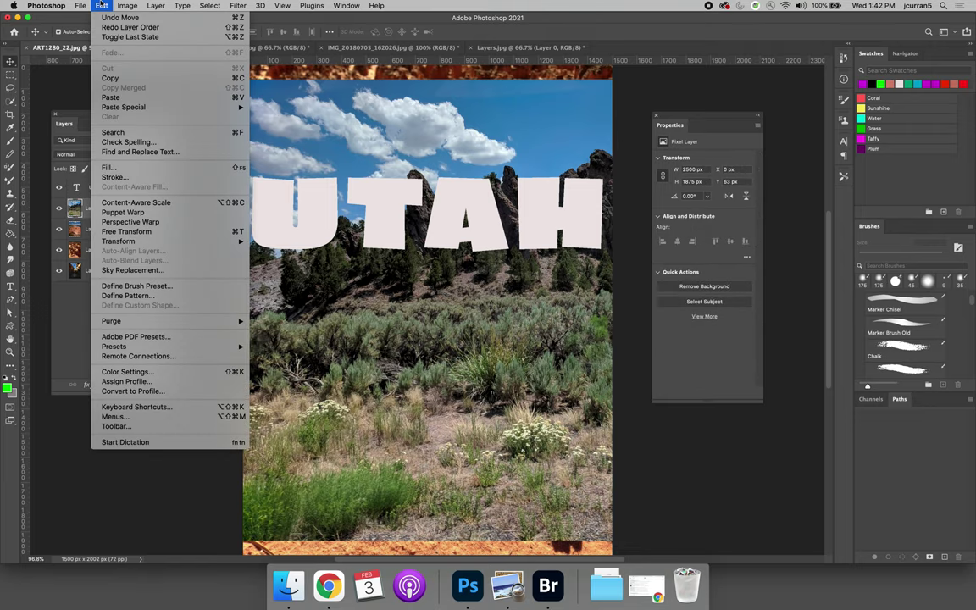
Step: Free Transform the Layer 3 photo down to about 22% and place it behind the H
click(126, 232)
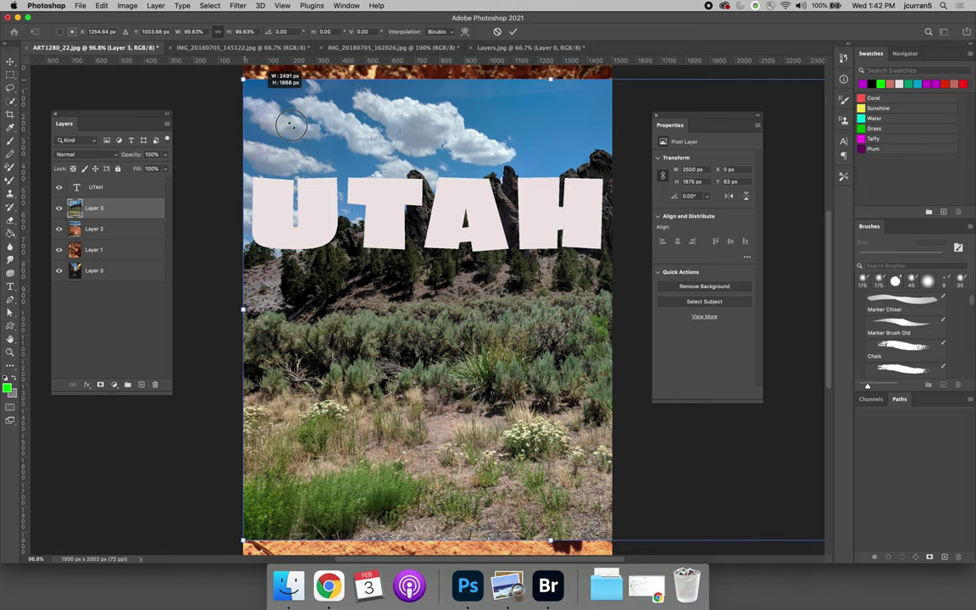
drag(244, 79, 504, 292)
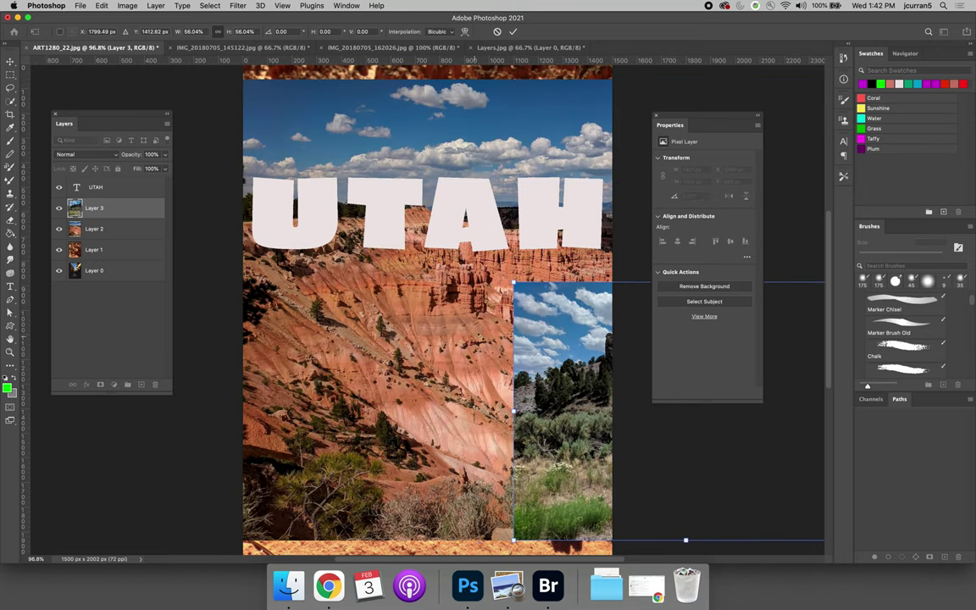
drag(542, 343, 297, 201)
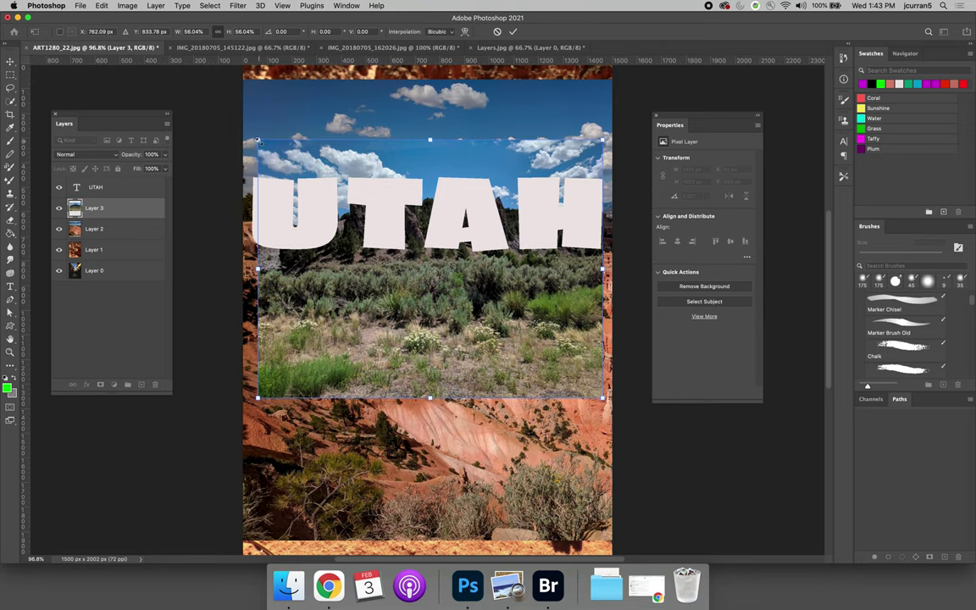
drag(258, 140, 472, 316)
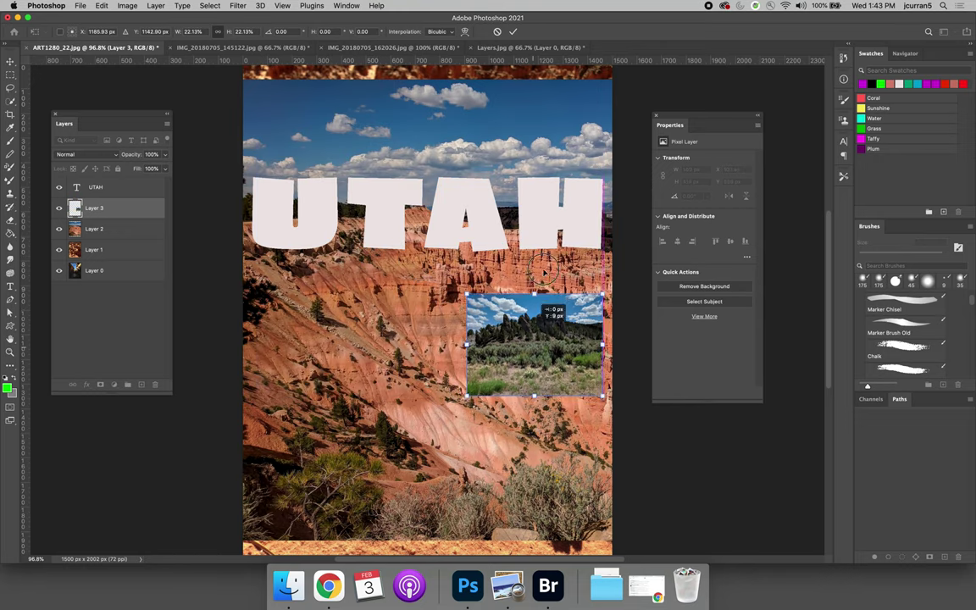
drag(539, 348, 577, 217)
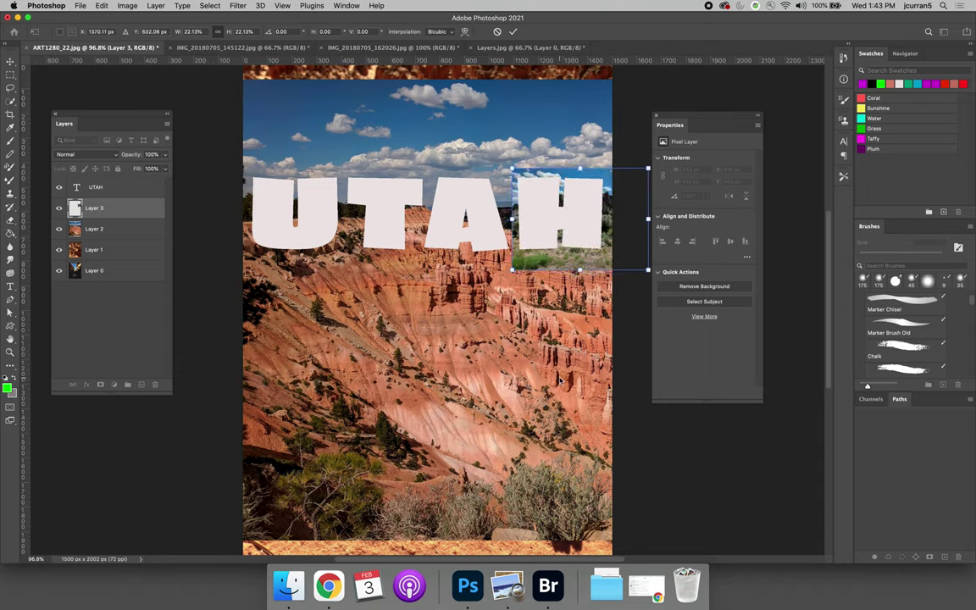
Step: Select Layer 2 and Free Transform its hoodoo photo to about 18% behind the A
click(101, 231)
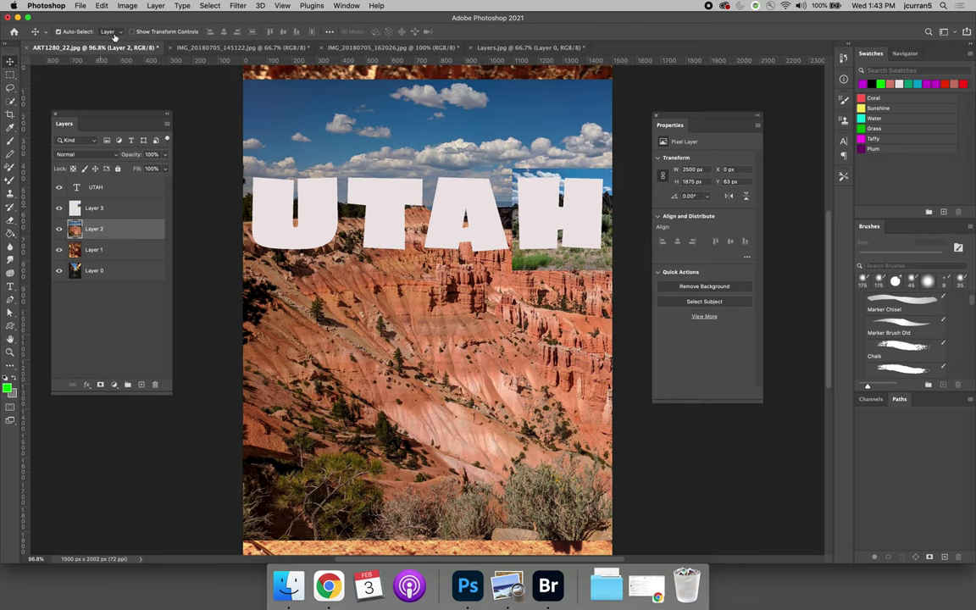
click(102, 6)
click(123, 208)
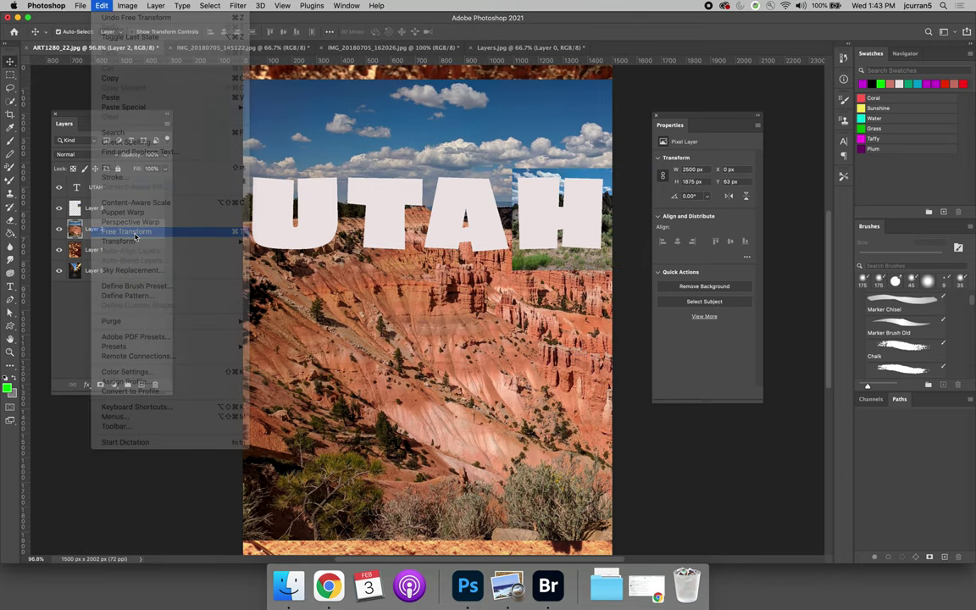
drag(244, 79, 578, 330)
drag(608, 397, 353, 339)
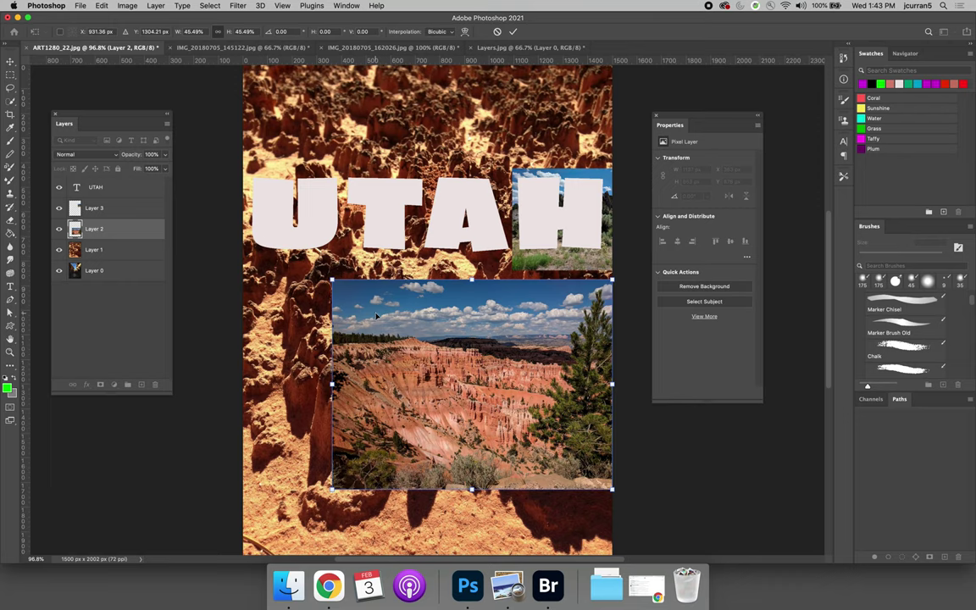
drag(376, 316, 270, 202)
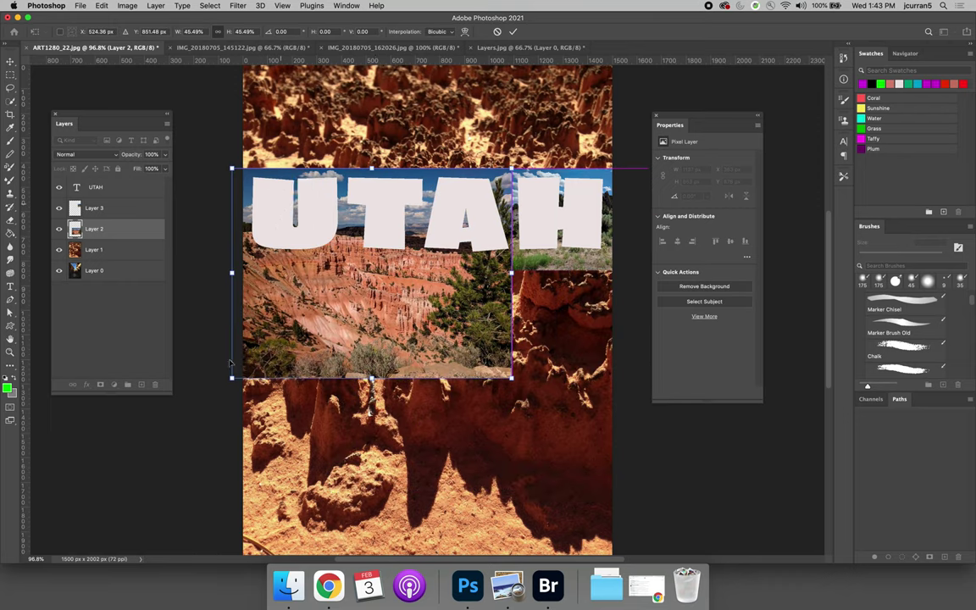
drag(232, 378, 431, 230)
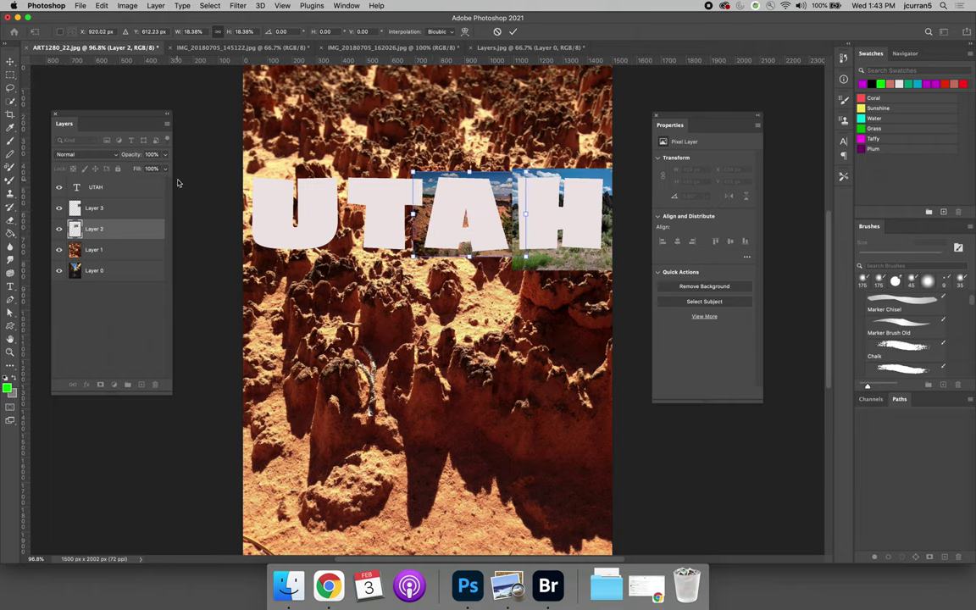
Step: Free Transform Layer 1's red rock photo into a small tile behind the T
click(94, 251)
click(101, 6)
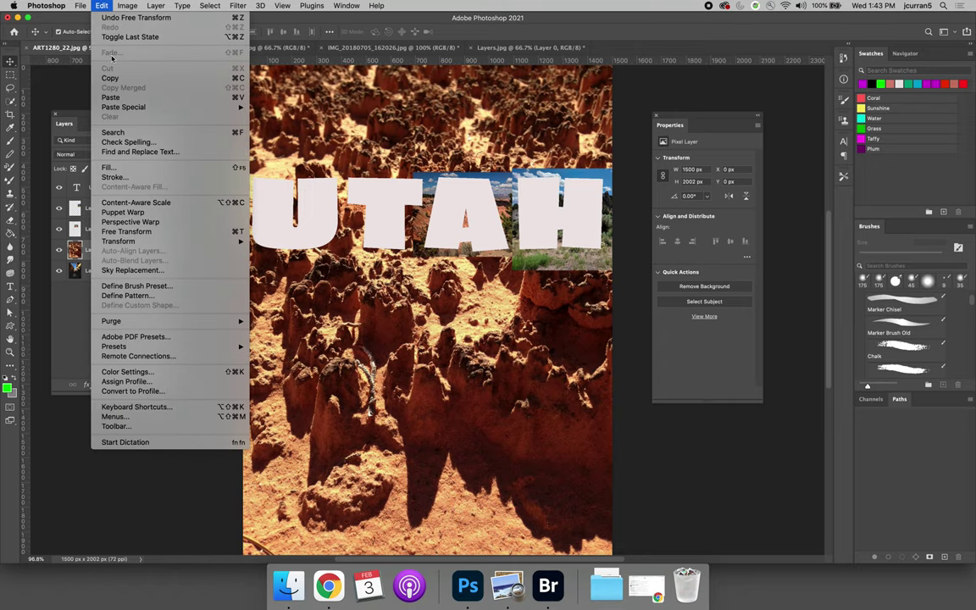
click(110, 225)
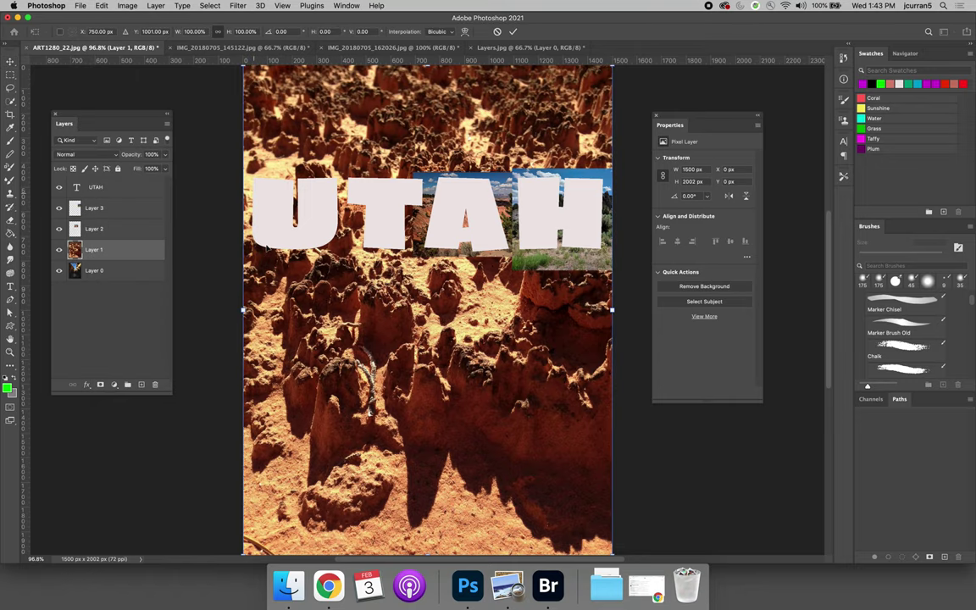
scroll(303, 462, up, 2)
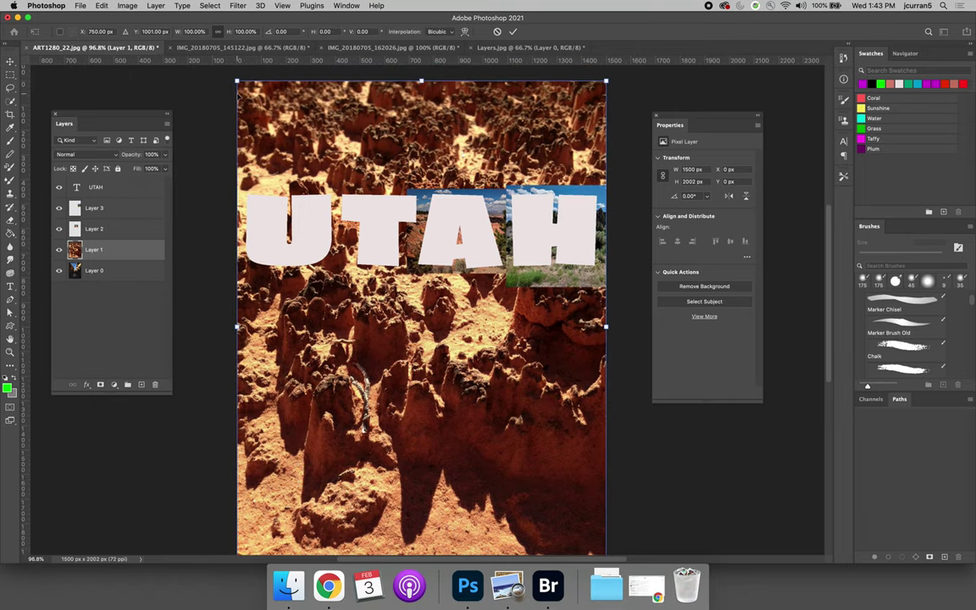
drag(236, 82, 504, 438)
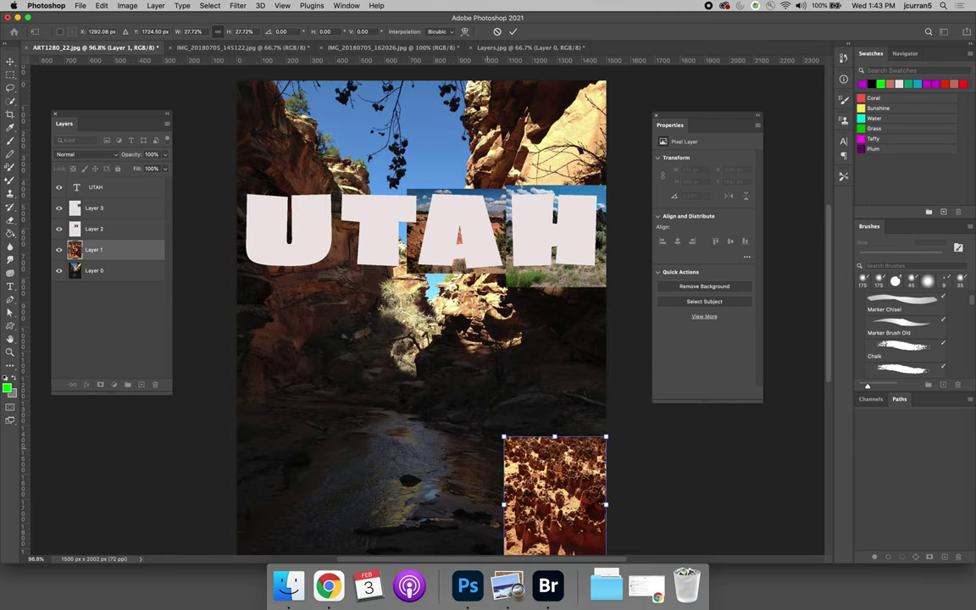
drag(550, 498, 376, 240)
drag(433, 314, 419, 296)
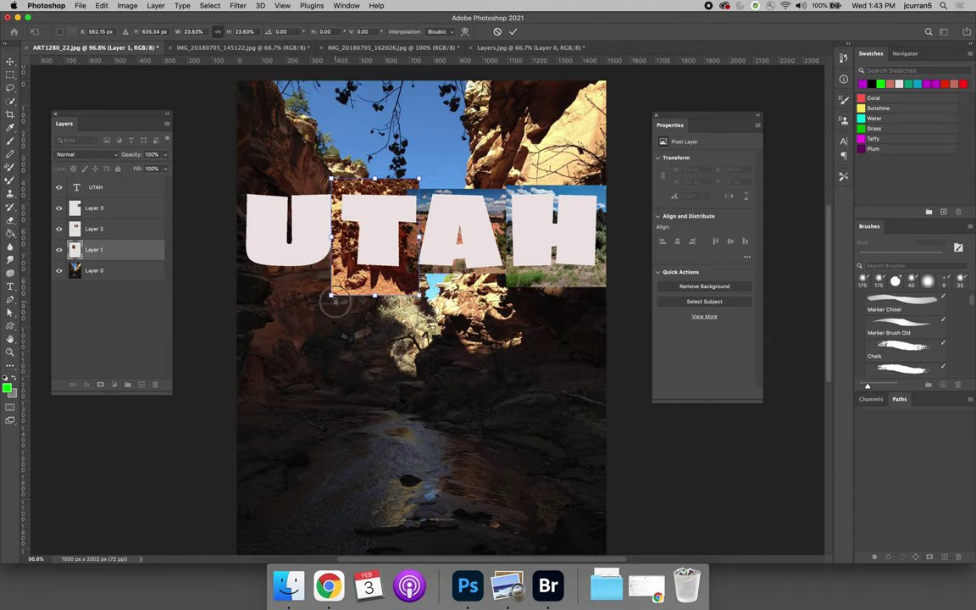
drag(331, 296, 337, 289)
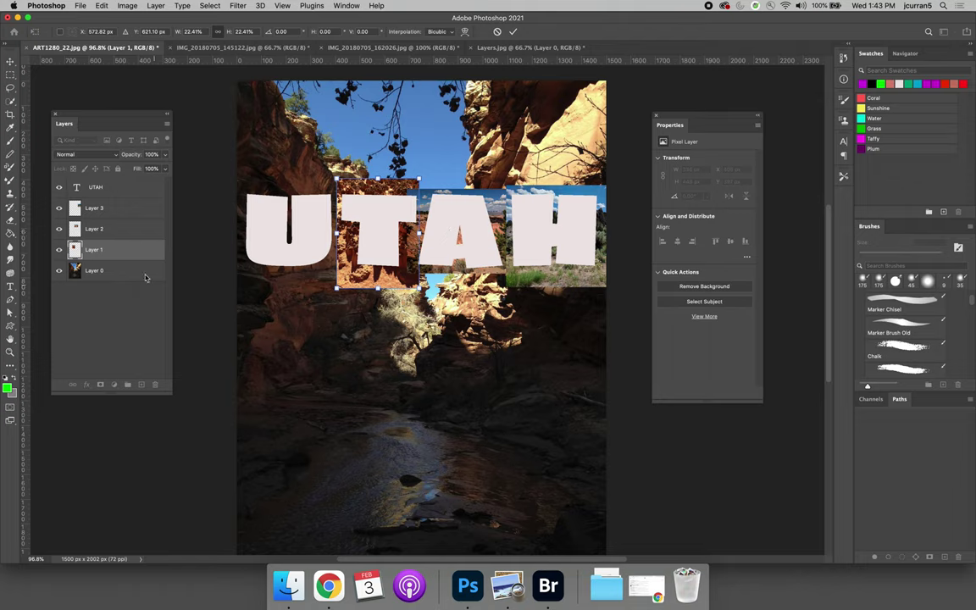
Step: Move Layer 1 to the top of the photo layers and commit a final resize to 328 × 437 px
drag(108, 253, 98, 202)
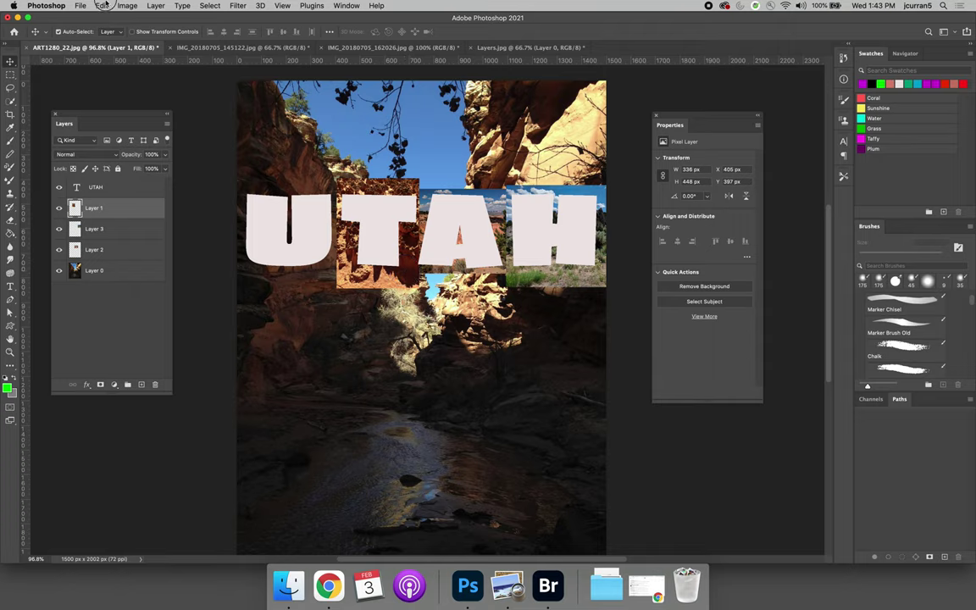
click(102, 5)
click(127, 231)
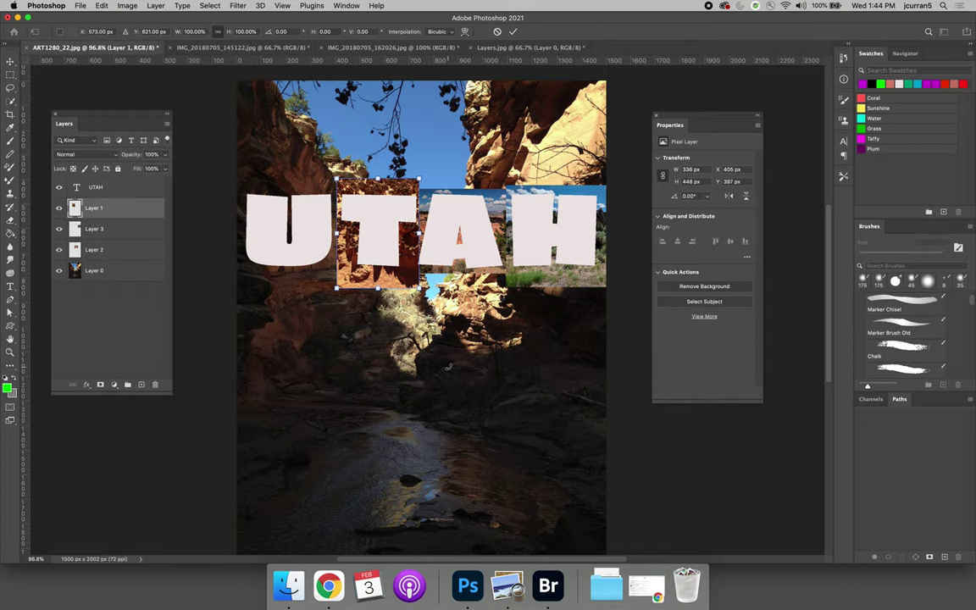
drag(418, 288, 416, 286)
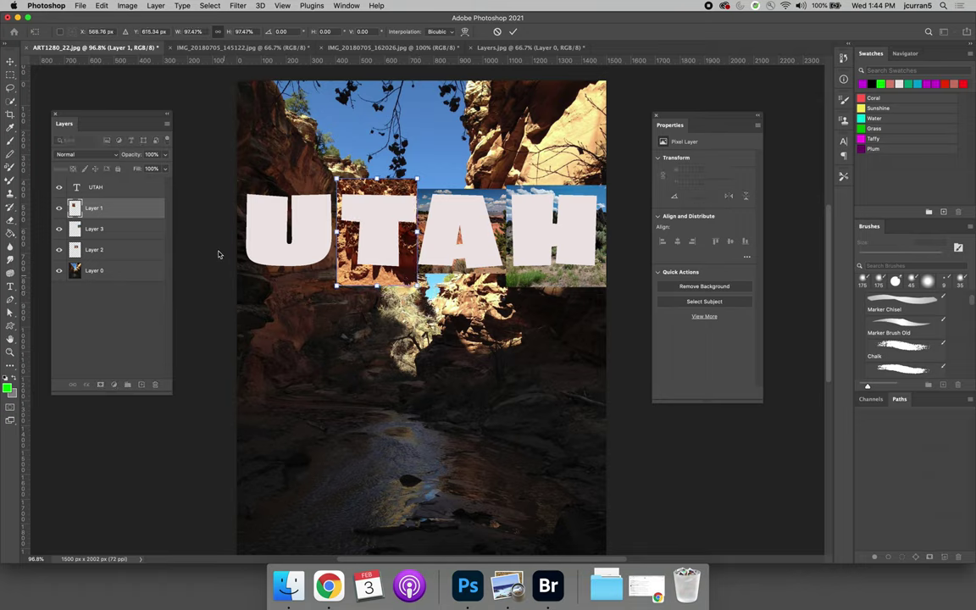
key(Return)
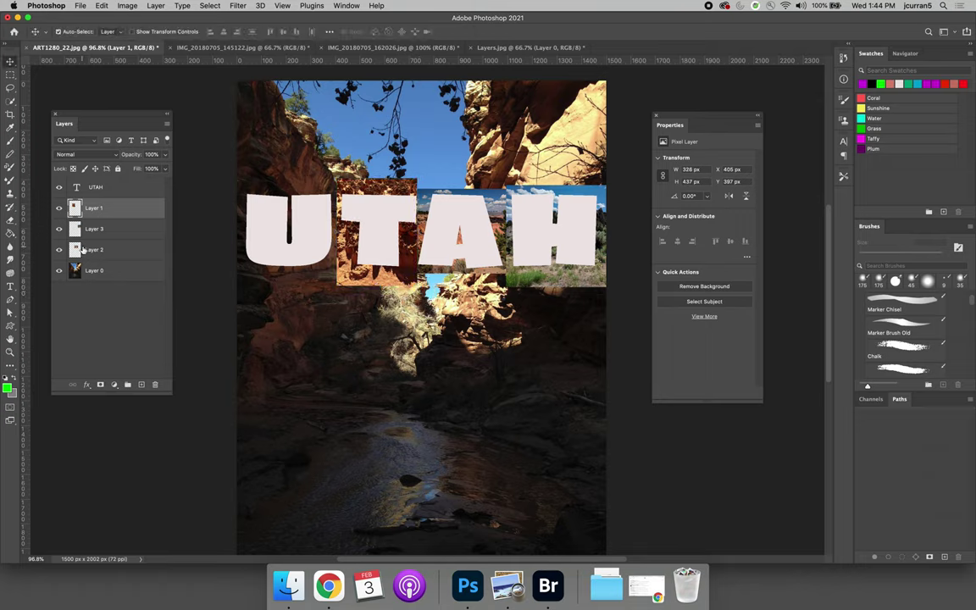
Step: Scale Layer 0's canyon photo to 24.78% behind the U, then move UTAH beneath all photos
click(98, 275)
click(101, 6)
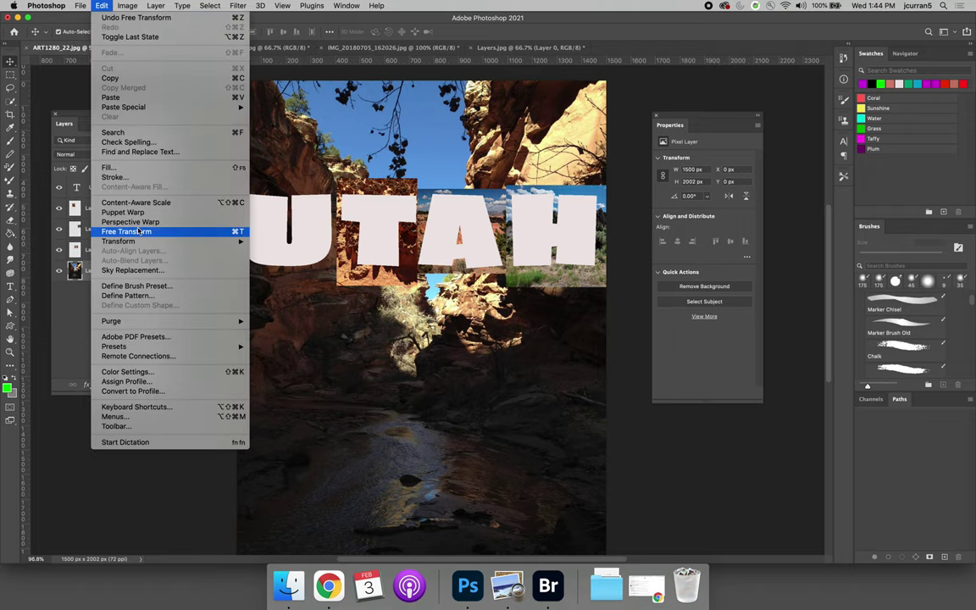
click(137, 235)
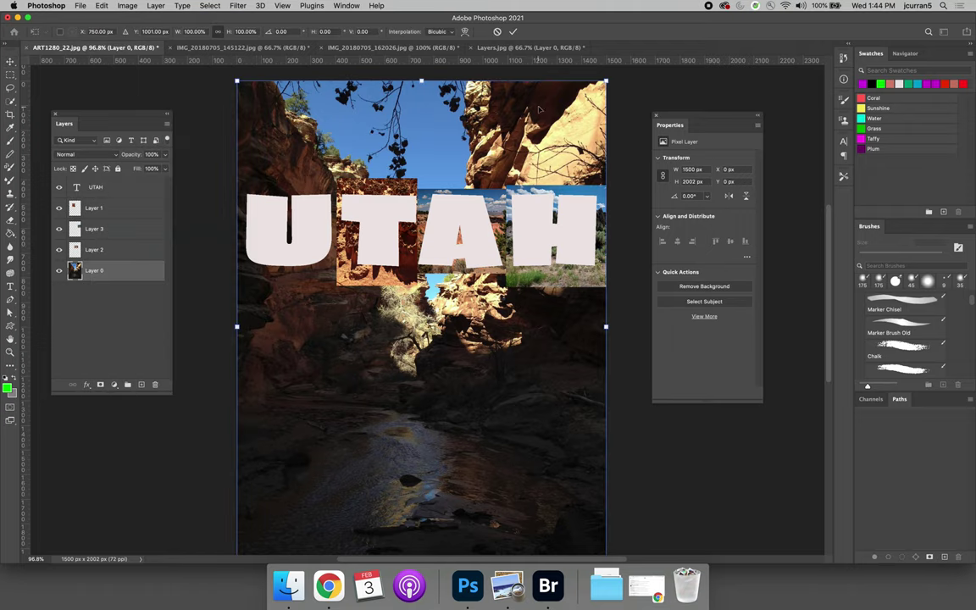
drag(607, 80, 352, 415)
drag(314, 469, 314, 217)
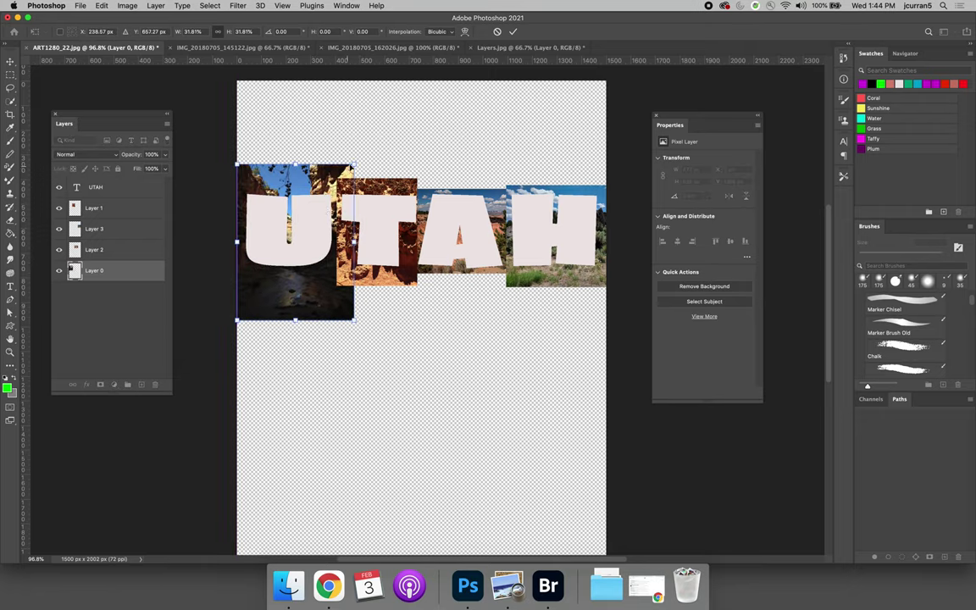
drag(351, 163, 320, 211)
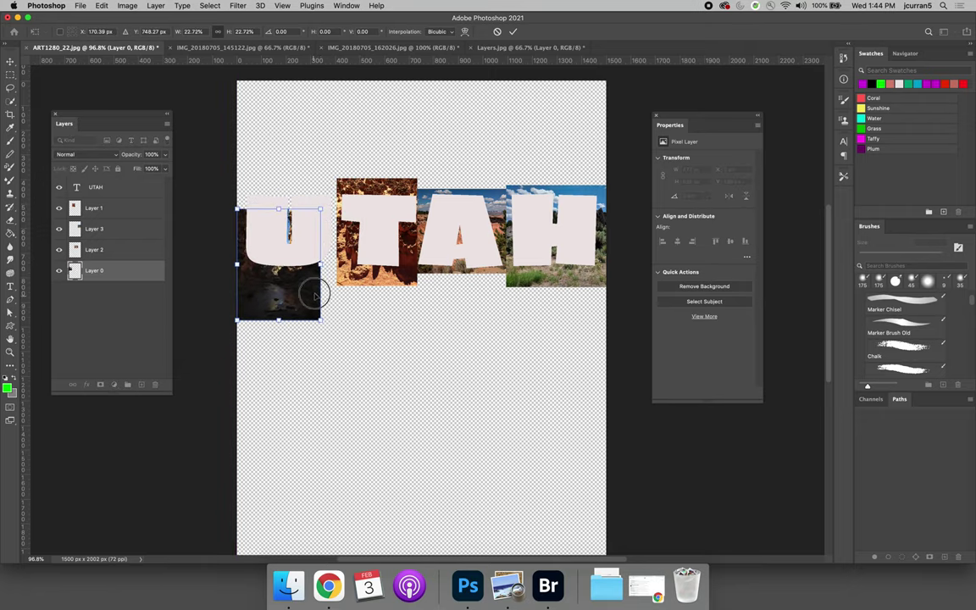
mouse_move(311, 296)
mouse_down()
mouse_move(326, 265)
mouse_move(338, 298)
mouse_move(313, 291)
mouse_up()
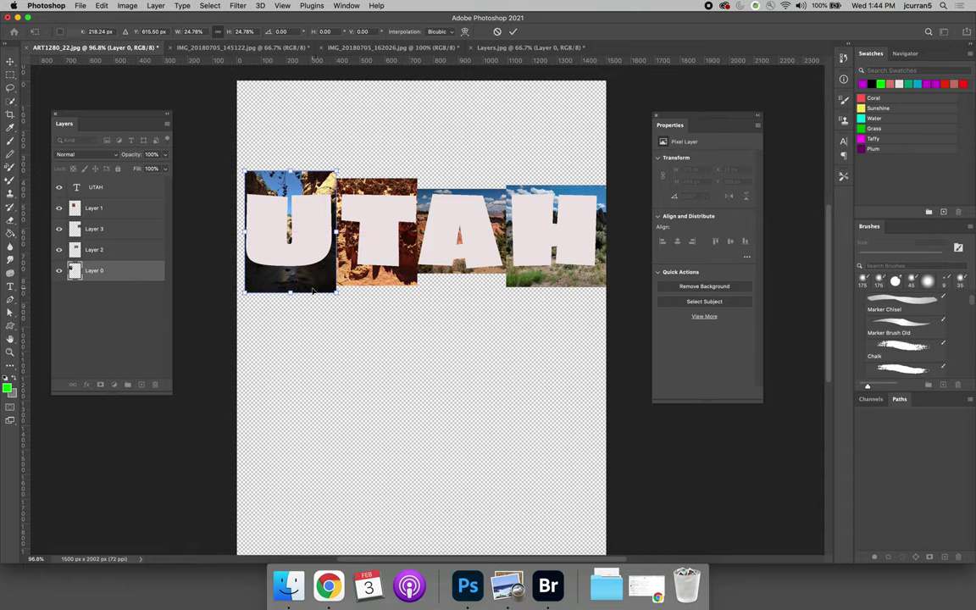
drag(122, 187, 125, 280)
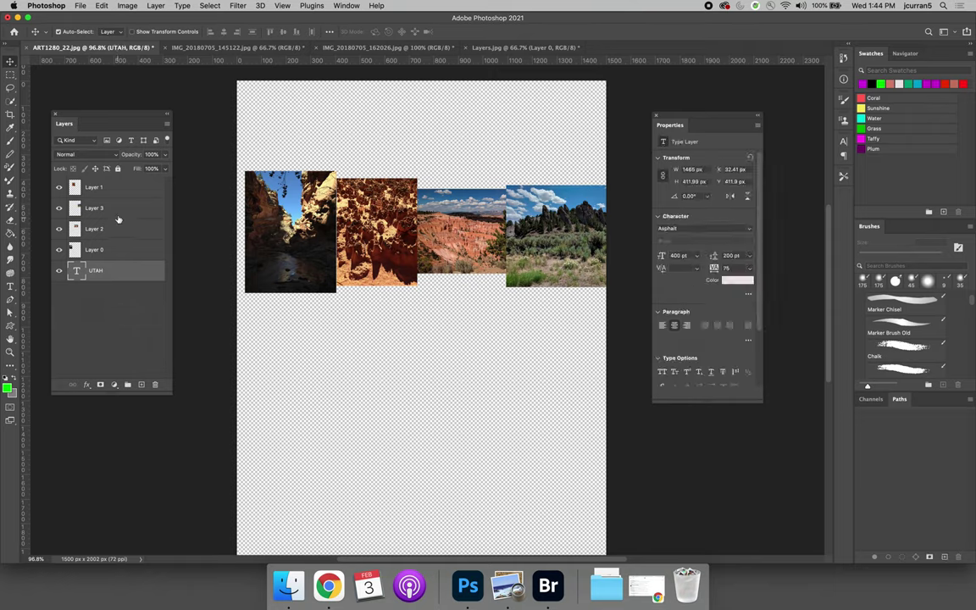
Step: Select Layers 0–3 and clip them to the UTAH text with Cmd+Option+G
click(121, 188)
shift+click(116, 250)
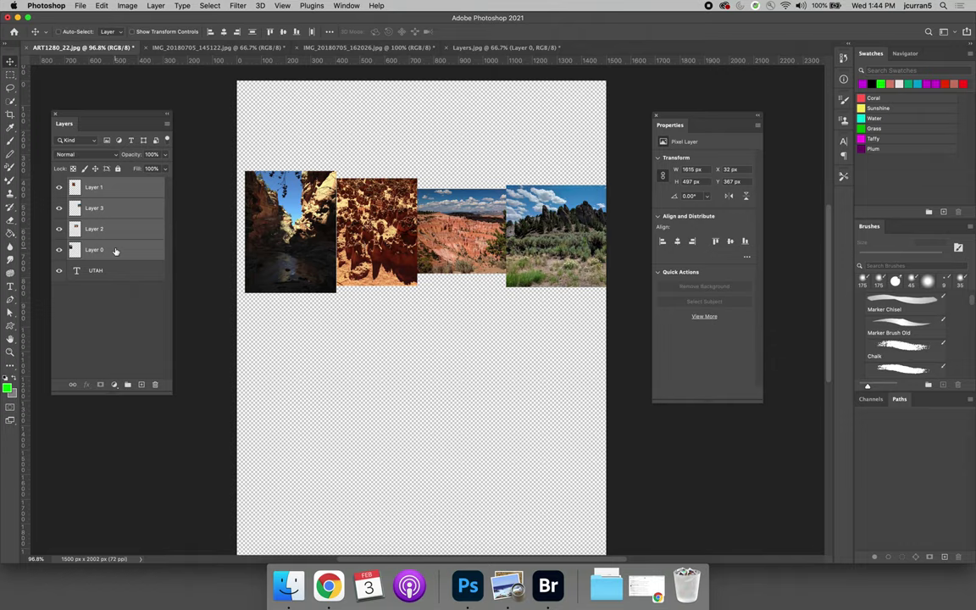
key(super+alt+g)
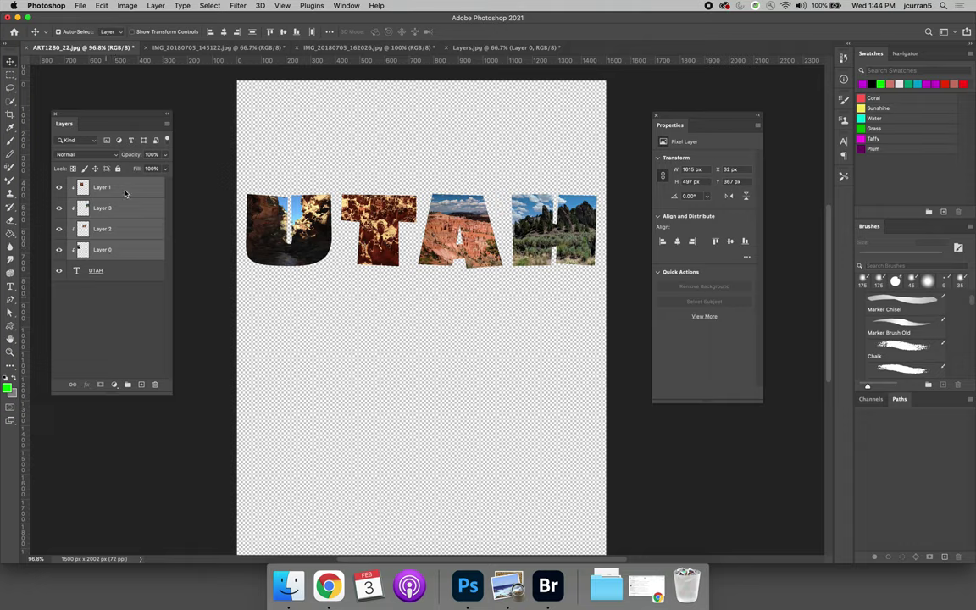
Step: Check the H photo's coverage, raise its layer above the other photos, and nudge it into place
click(105, 209)
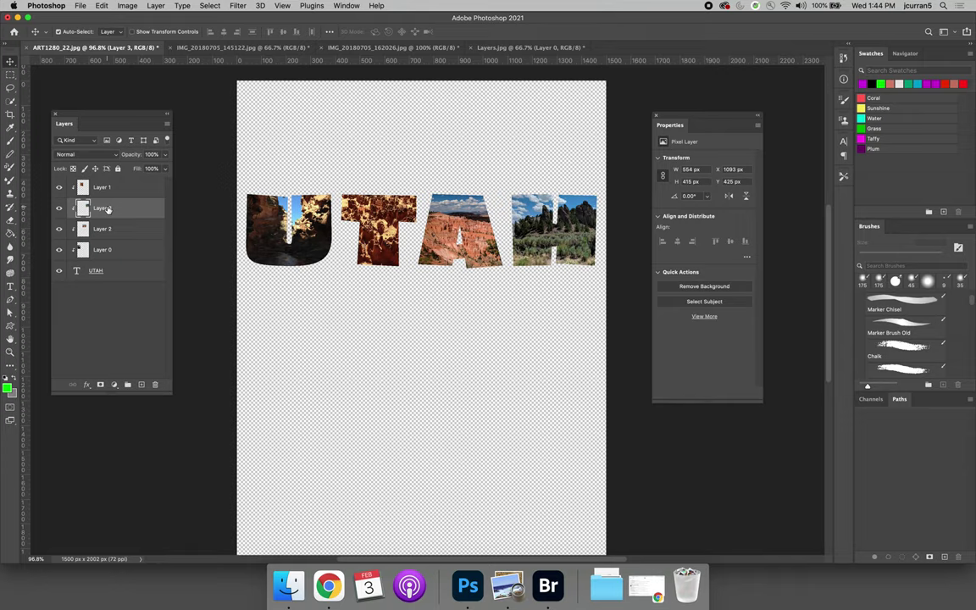
click(57, 209)
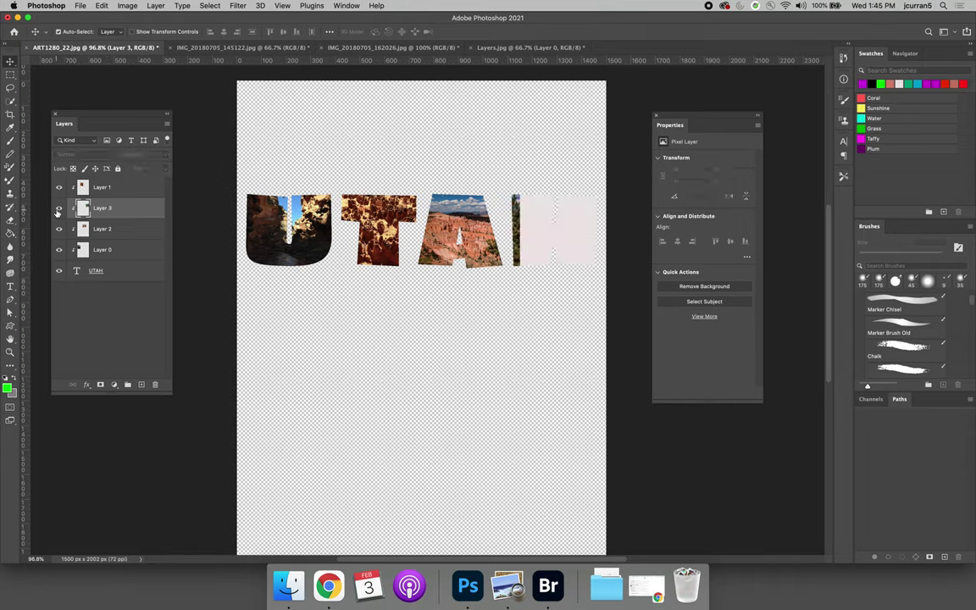
click(58, 210)
click(58, 210)
click(58, 210)
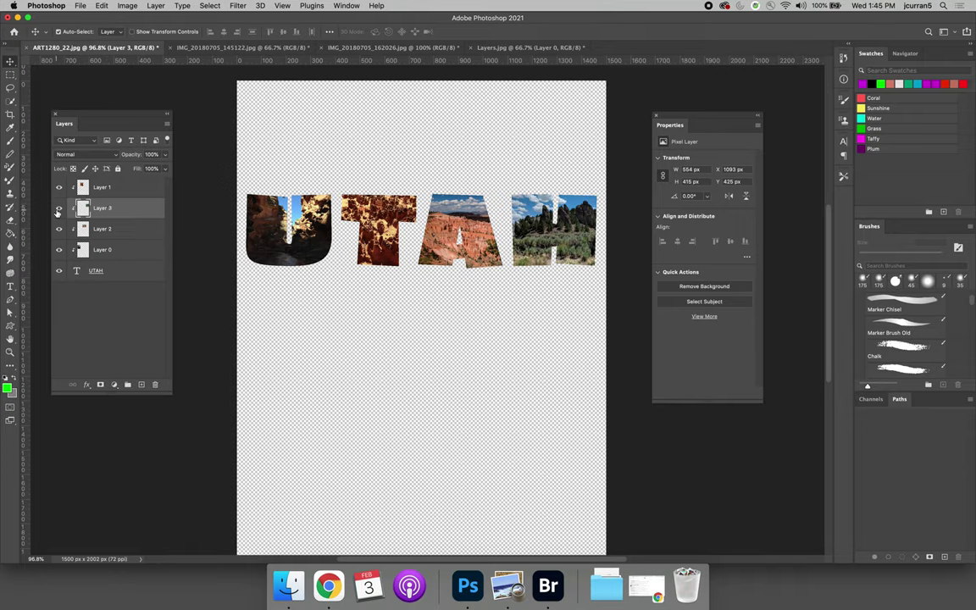
drag(102, 207, 111, 188)
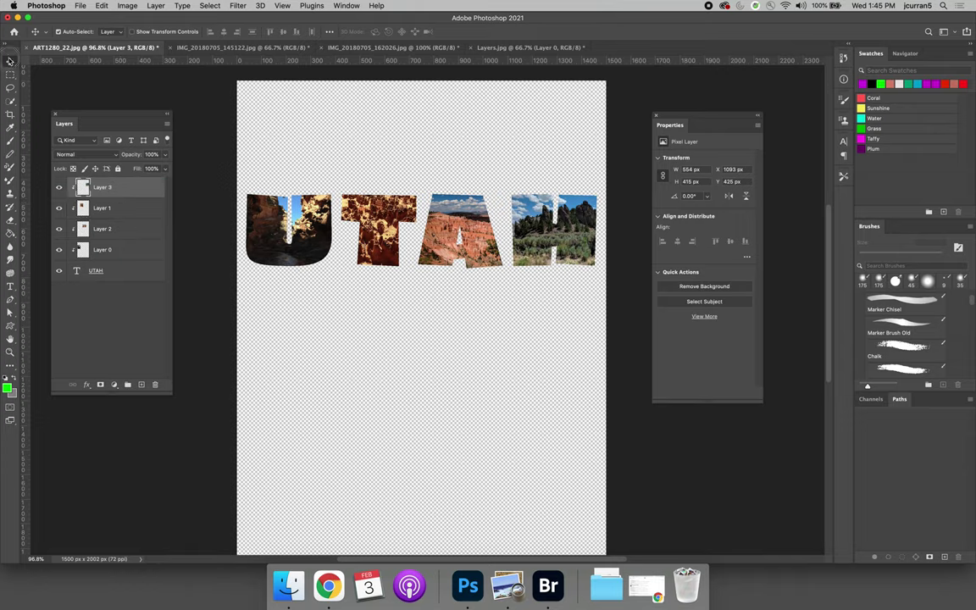
drag(580, 222, 531, 221)
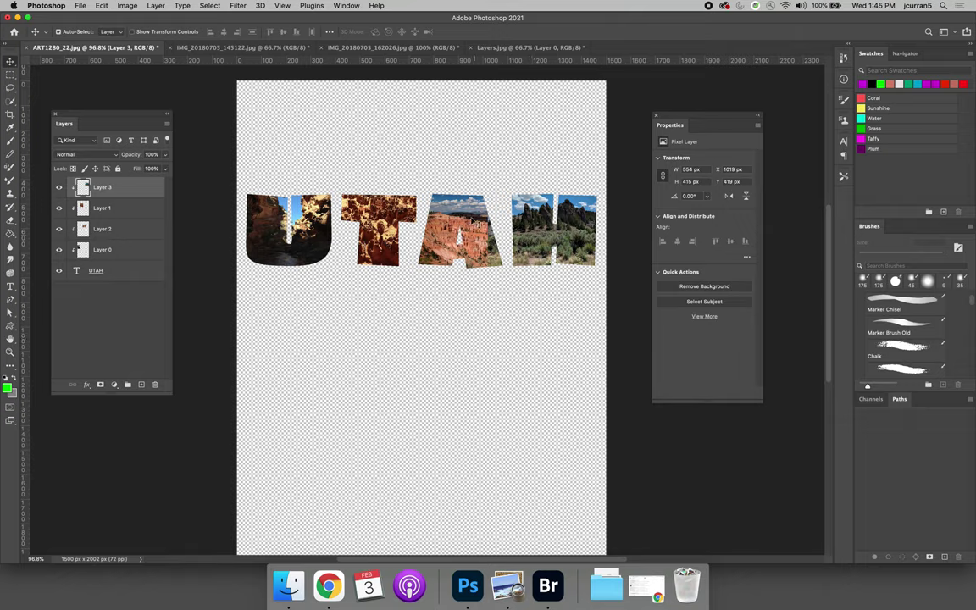
Step: Check the A photo, raise its layer higher, and shift Layer 2's photo left to fill its letter
click(58, 207)
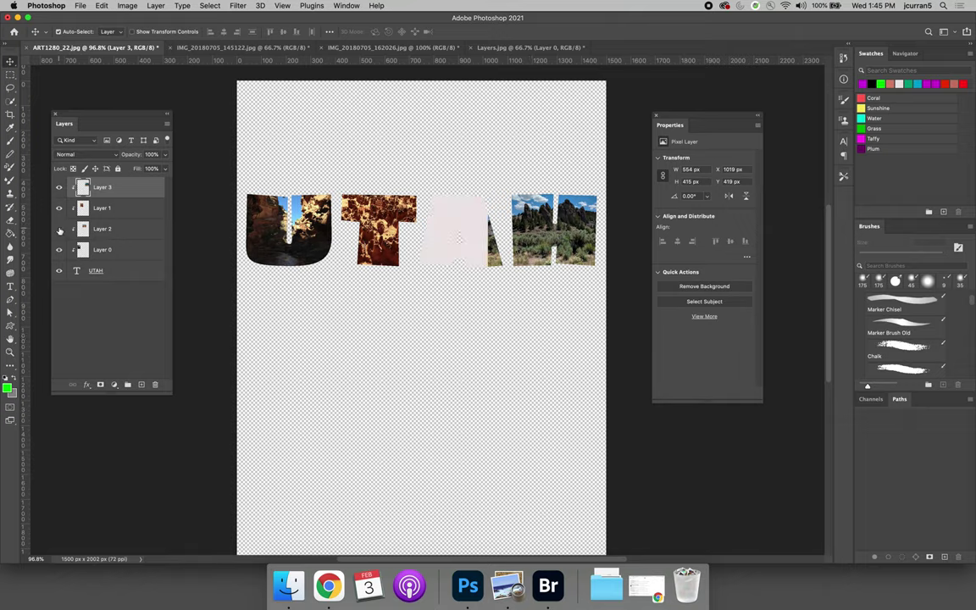
click(58, 207)
click(58, 207)
click(58, 208)
drag(98, 209, 104, 166)
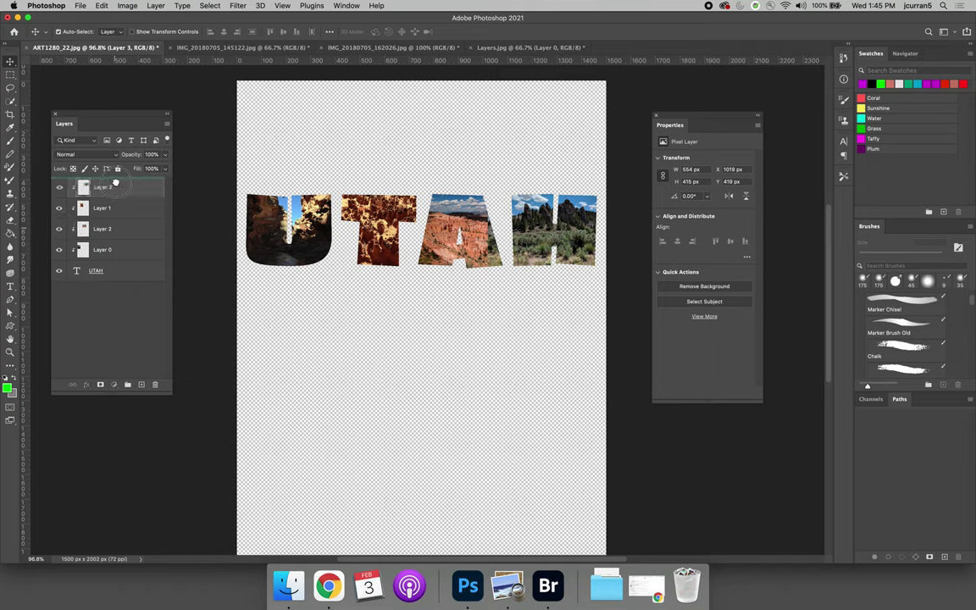
drag(501, 218, 466, 214)
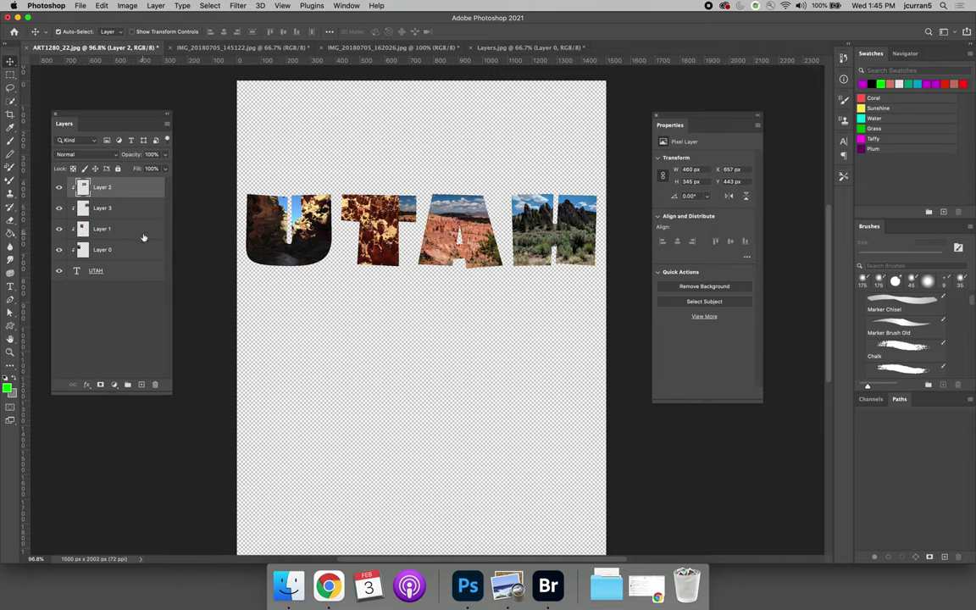
Step: Check the T photo, move its layer to the top, and reposition it within the T
click(59, 209)
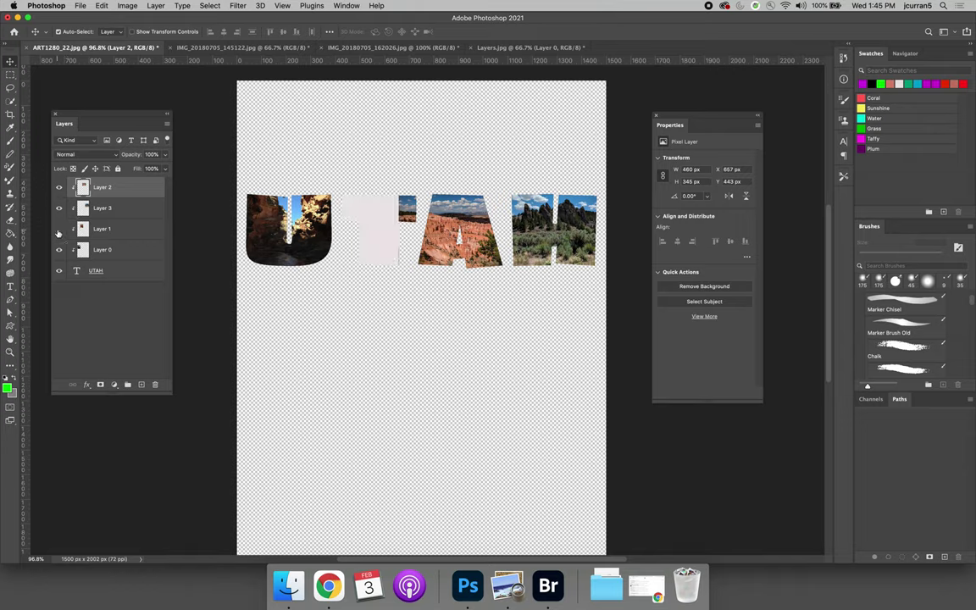
click(58, 209)
drag(85, 209, 104, 189)
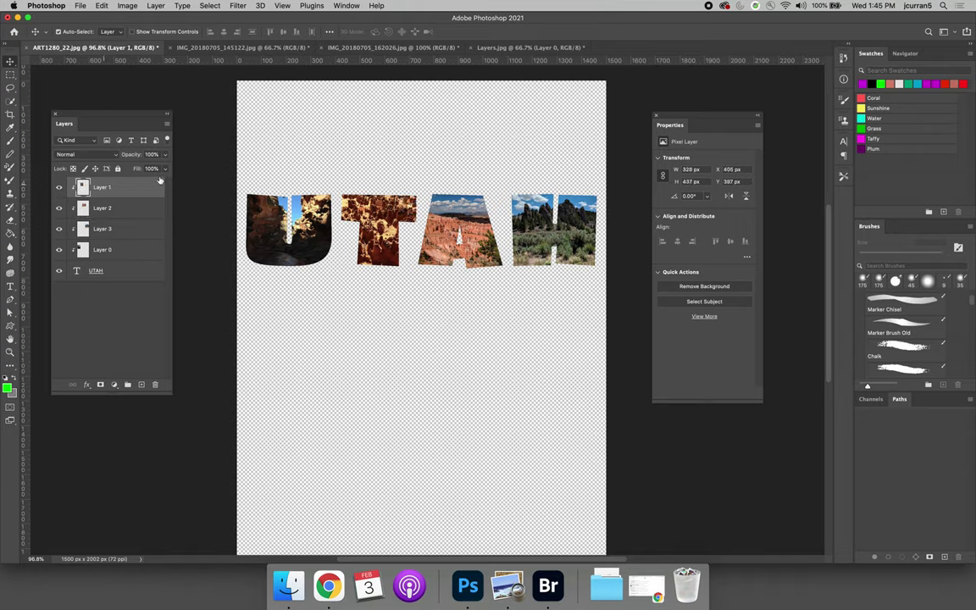
mouse_move(388, 238)
mouse_down()
mouse_move(369, 237)
mouse_move(386, 270)
mouse_move(390, 222)
mouse_up()
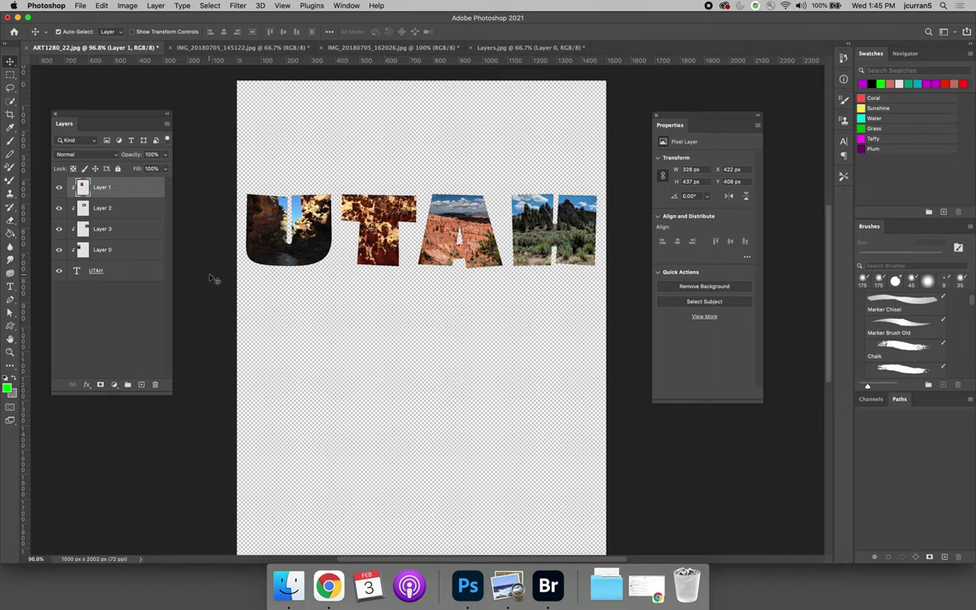
click(133, 272)
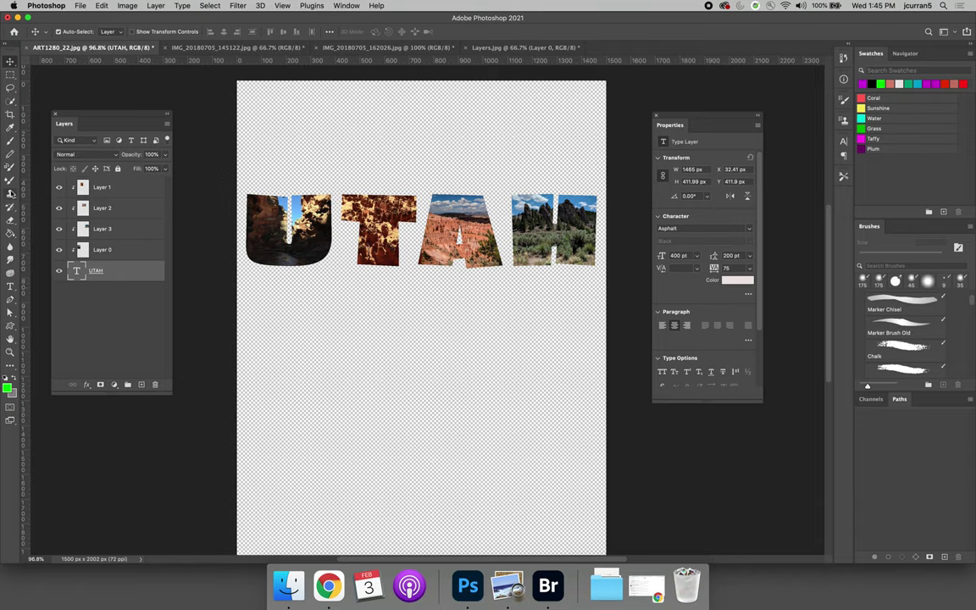
click(10, 285)
click(340, 229)
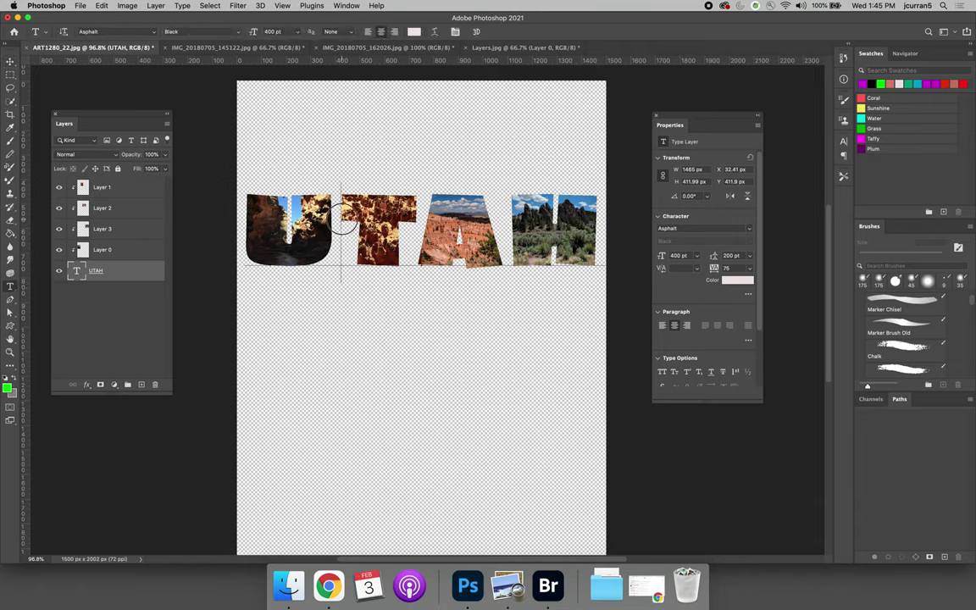
key(super+a)
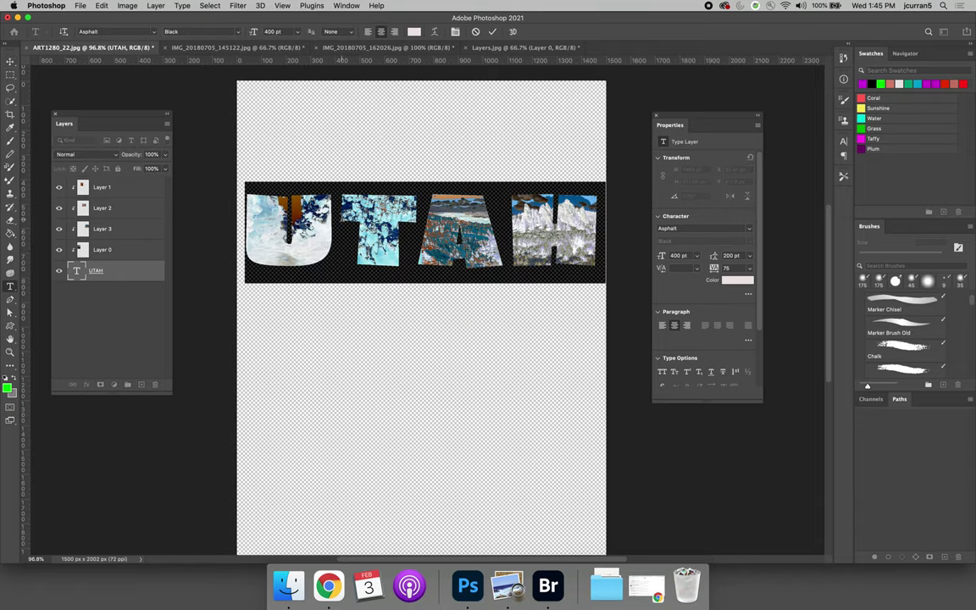
text(BOTH)
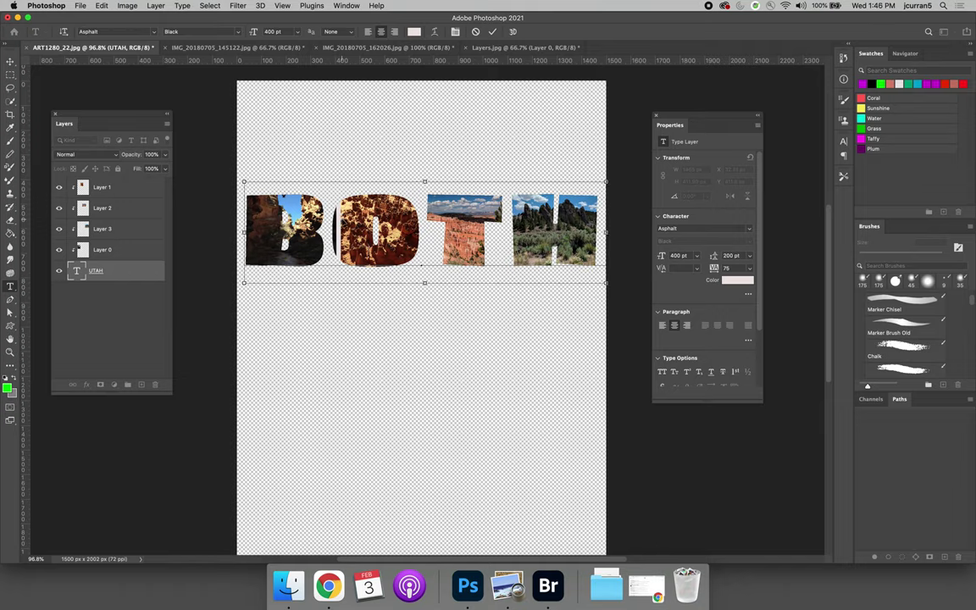
key(BackSpace)
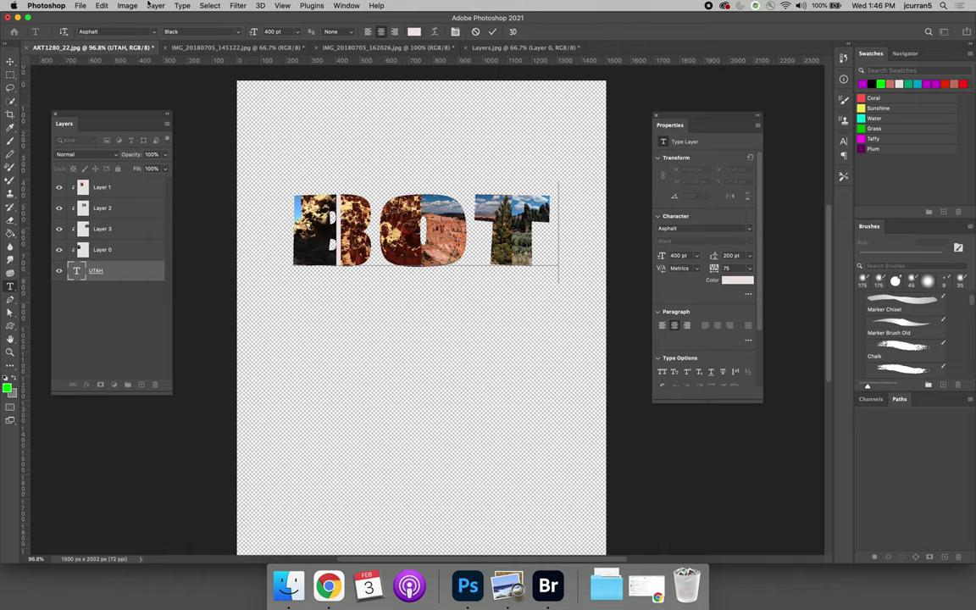
click(101, 5)
click(127, 23)
key(super+z)
key(super+z)
key(super+z)
key(super+z)
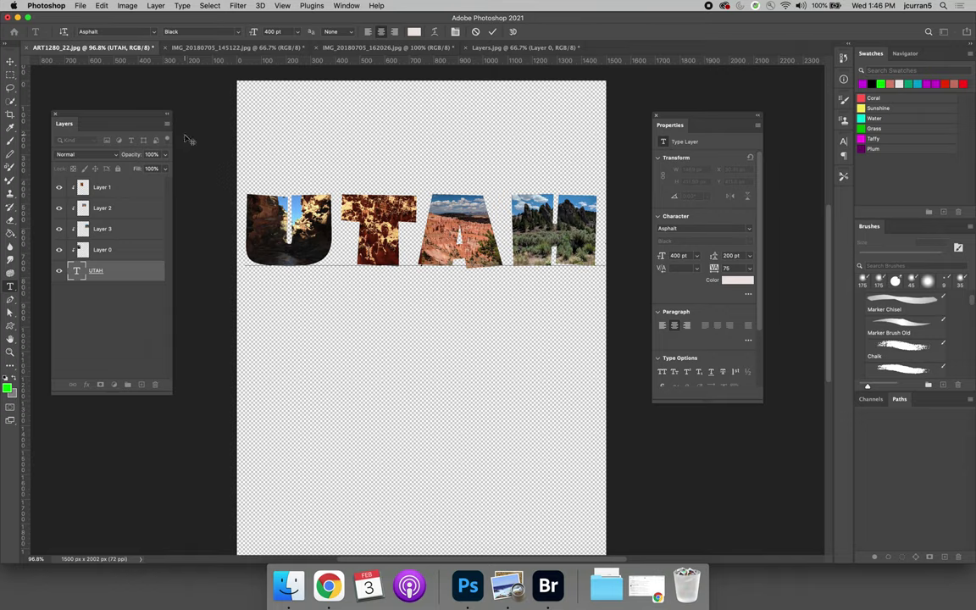
click(88, 250)
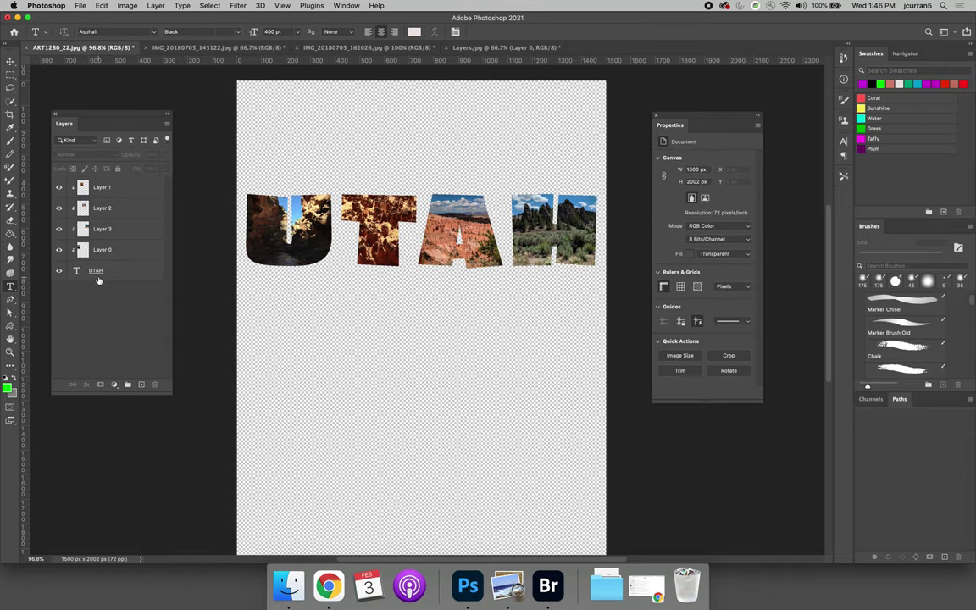
click(97, 271)
click(104, 5)
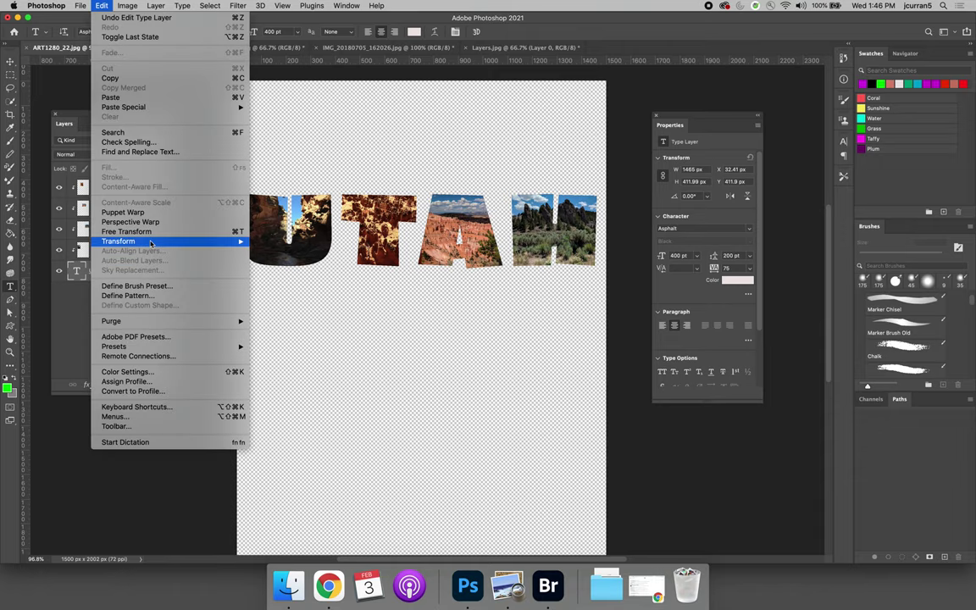
mouse_move(222, 241)
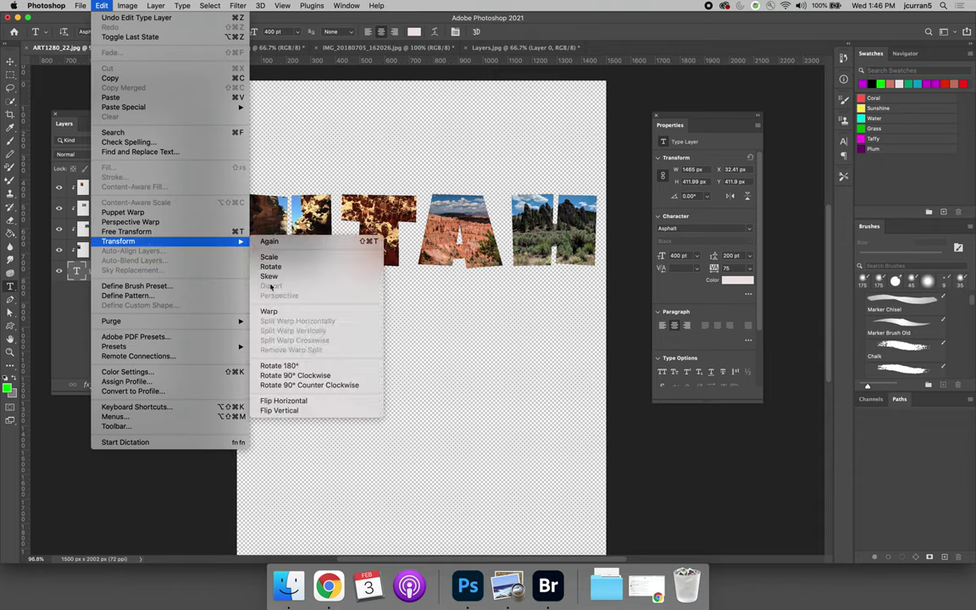
click(273, 313)
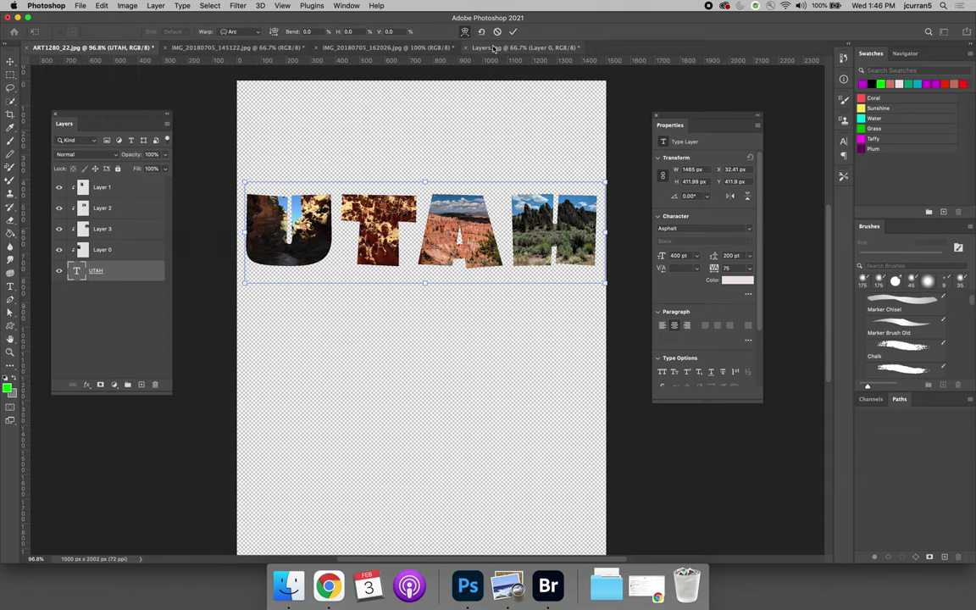
click(464, 31)
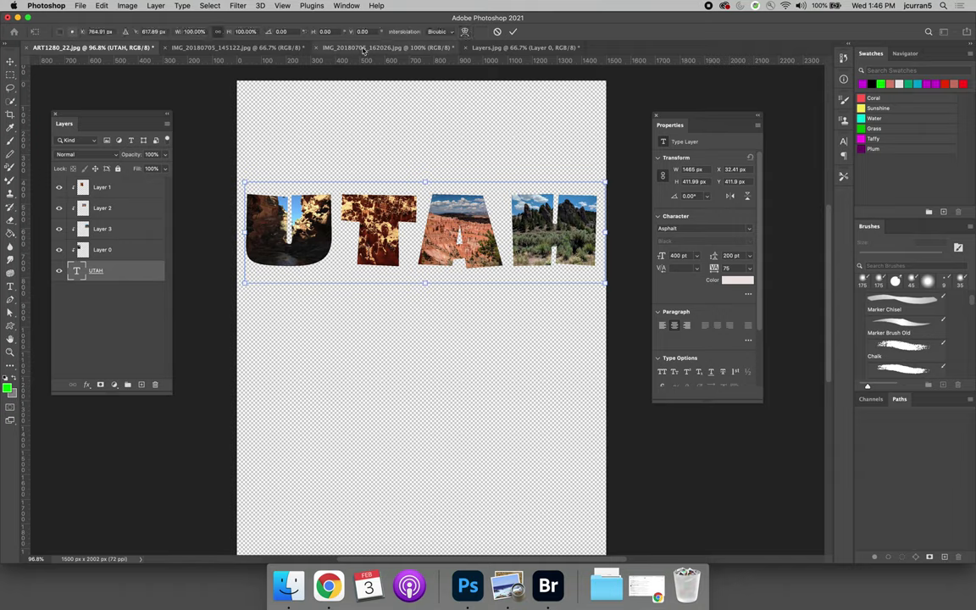
click(79, 6)
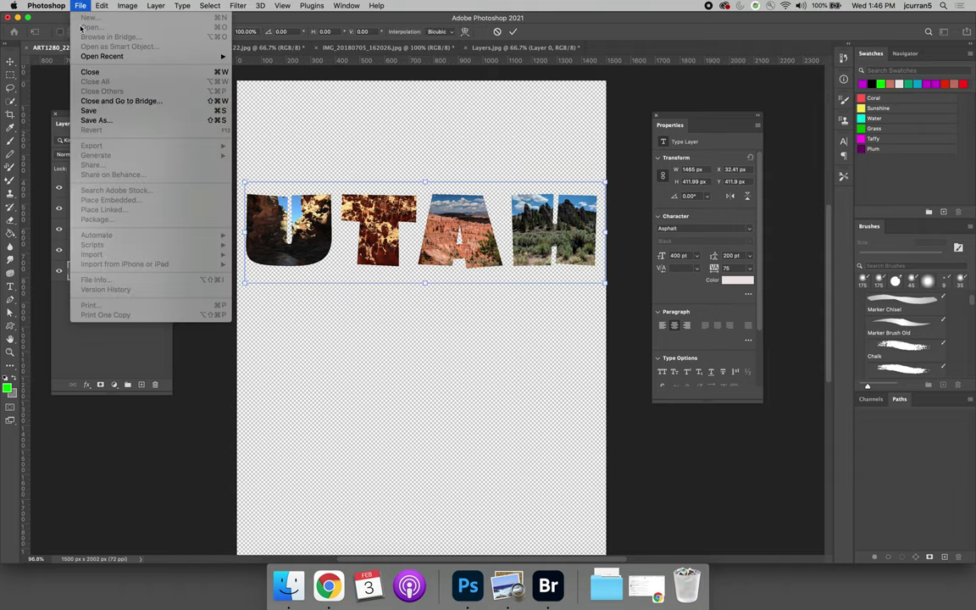
click(83, 6)
click(101, 6)
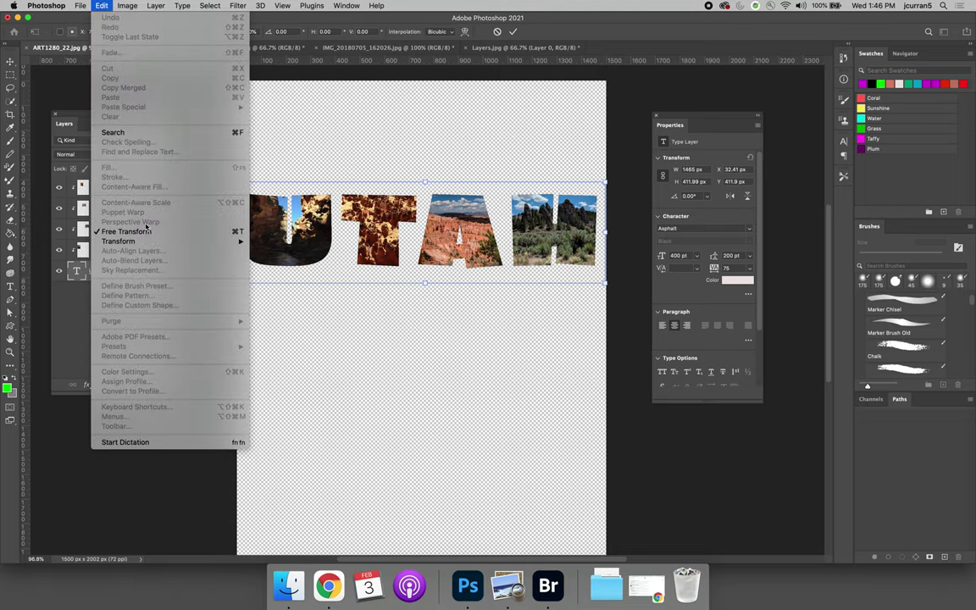
mouse_move(146, 244)
click(315, 310)
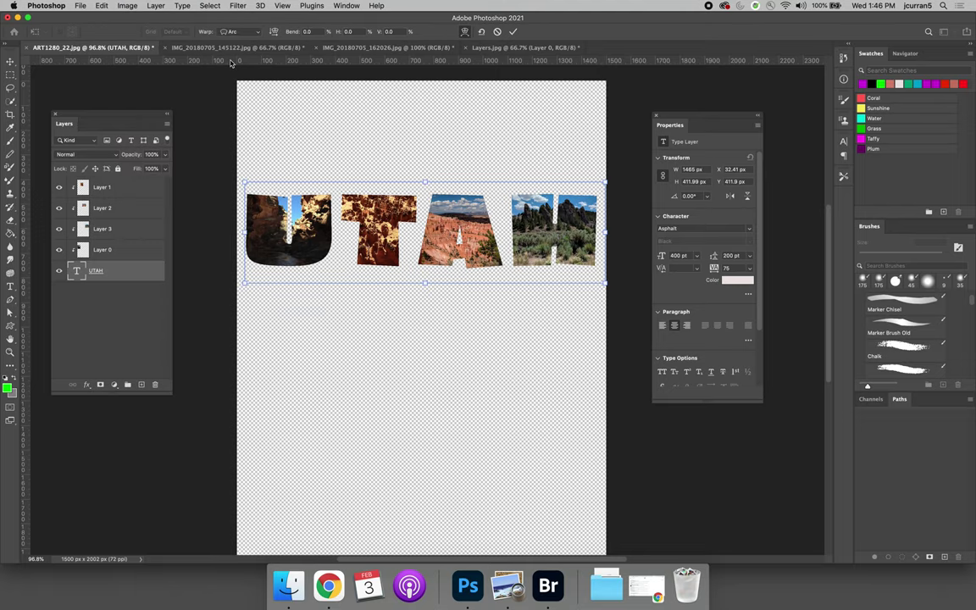
click(250, 34)
click(250, 105)
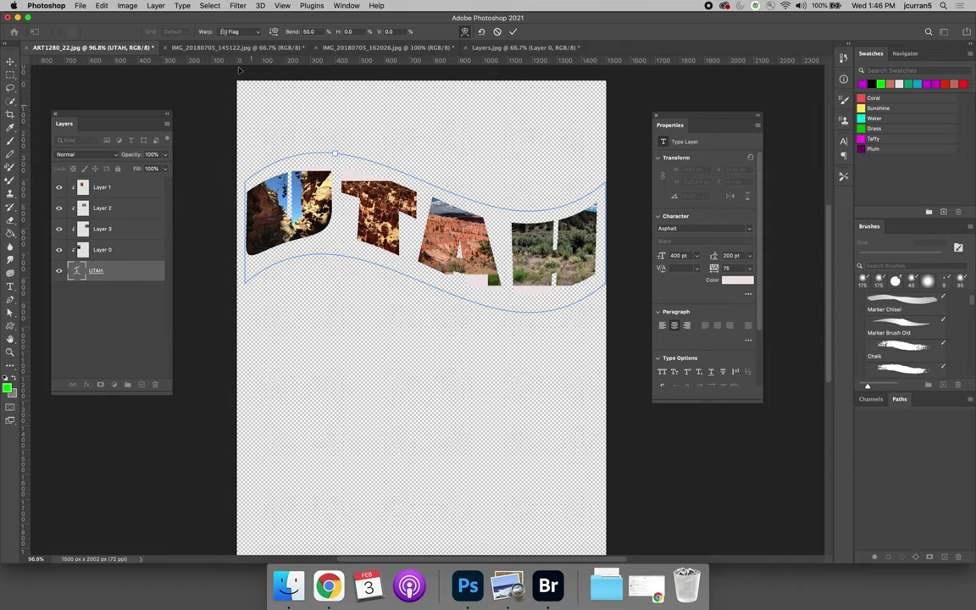
key(super+z)
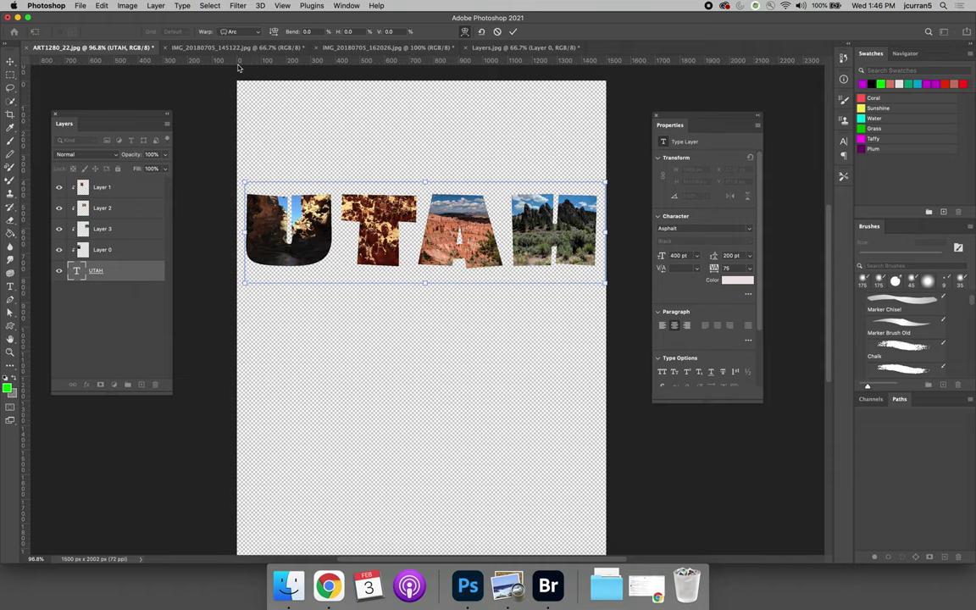
click(10, 60)
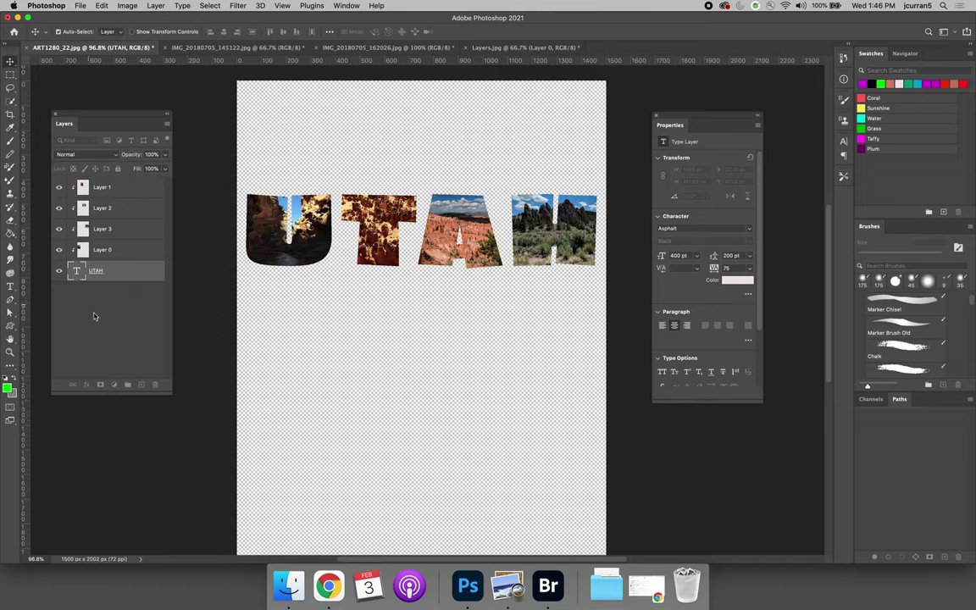
Step: Add a Stroke effect to the UTAH letters in dark red (#510a14)
click(86, 384)
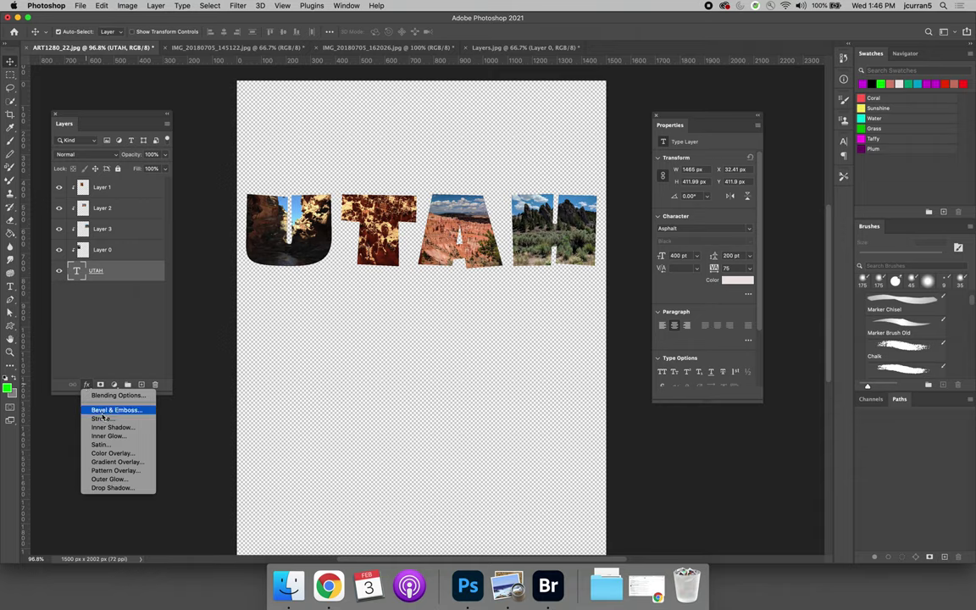
click(102, 420)
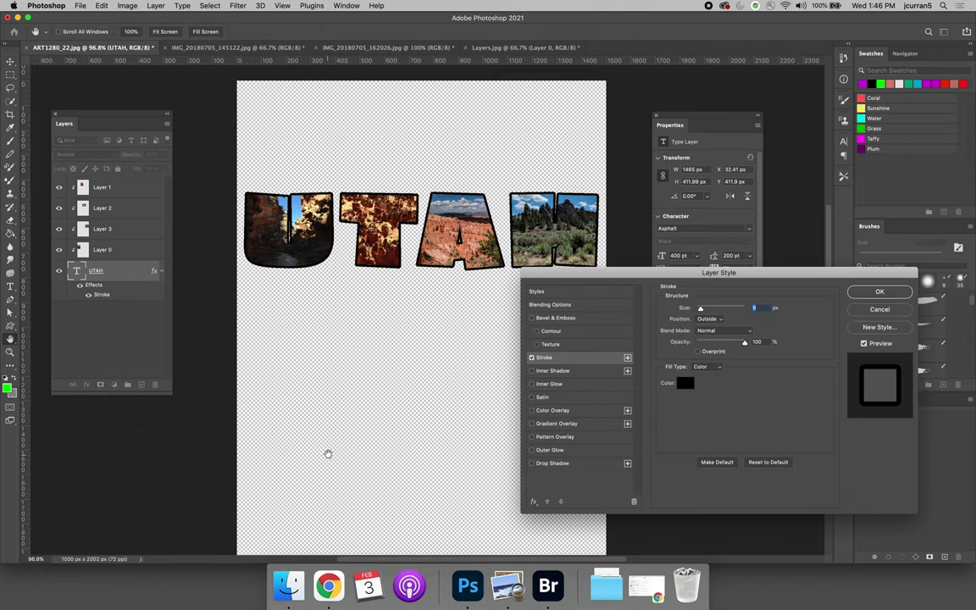
click(687, 385)
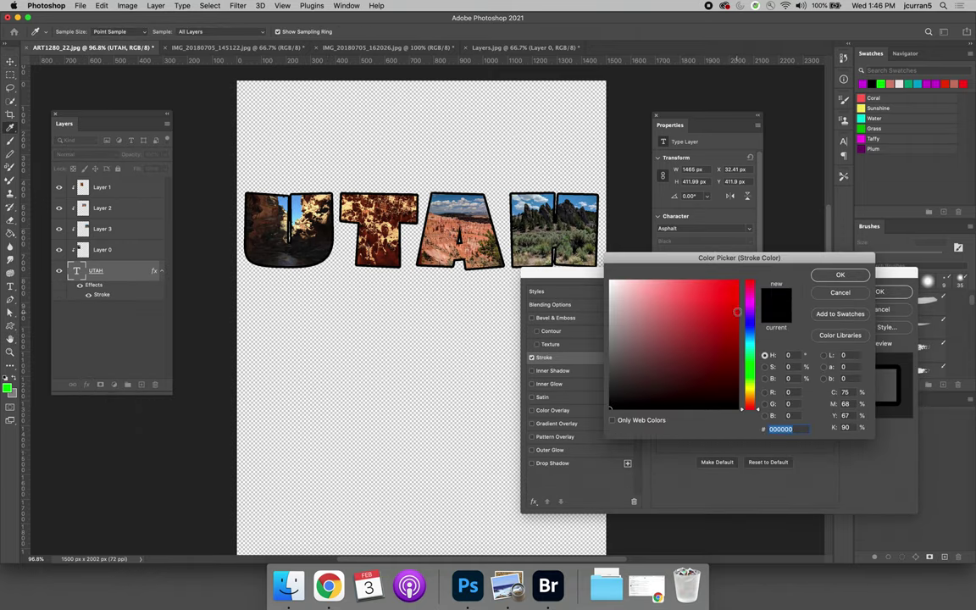
click(720, 364)
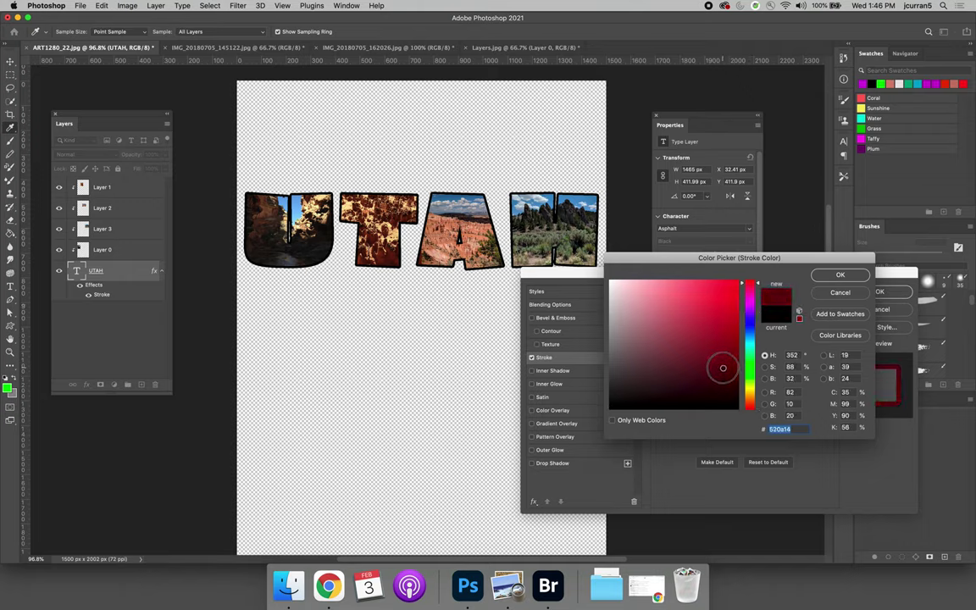
key(Return)
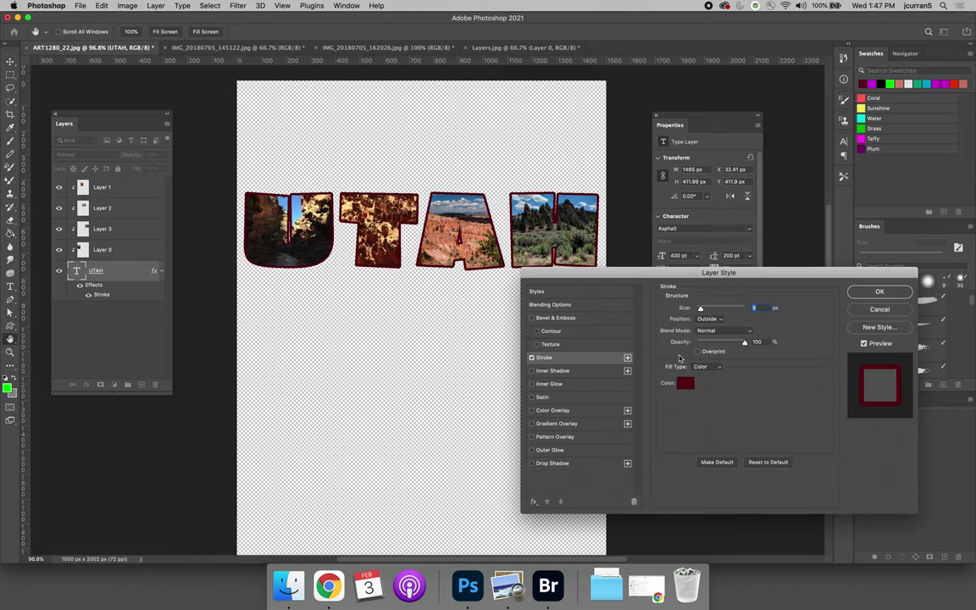
Step: Set the stroke size to 57 px, compare Center and Inside, and settle on Inside
mouse_move(702, 310)
mouse_down()
mouse_move(713, 310)
mouse_move(702, 310)
mouse_up()
click(708, 319)
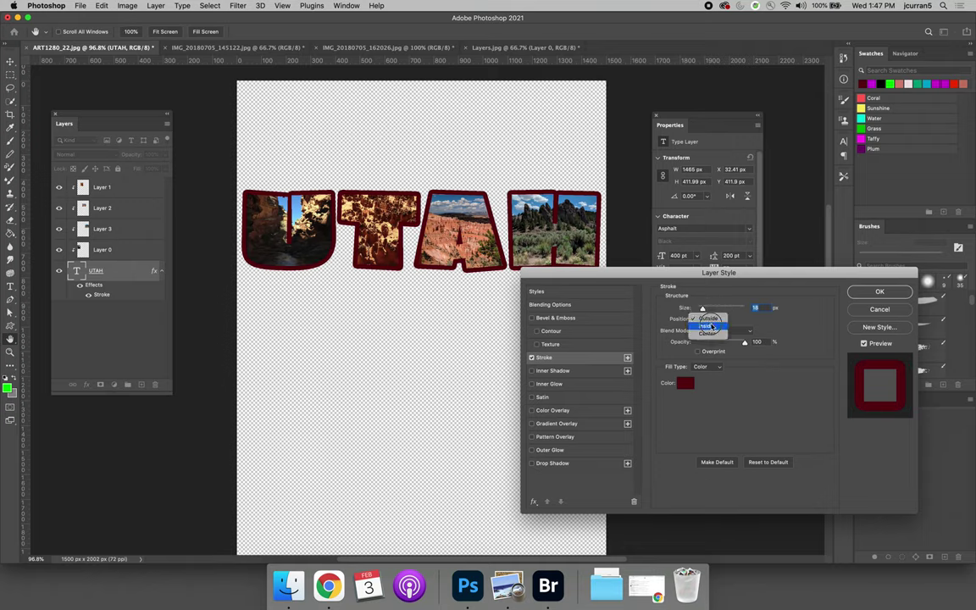
click(710, 325)
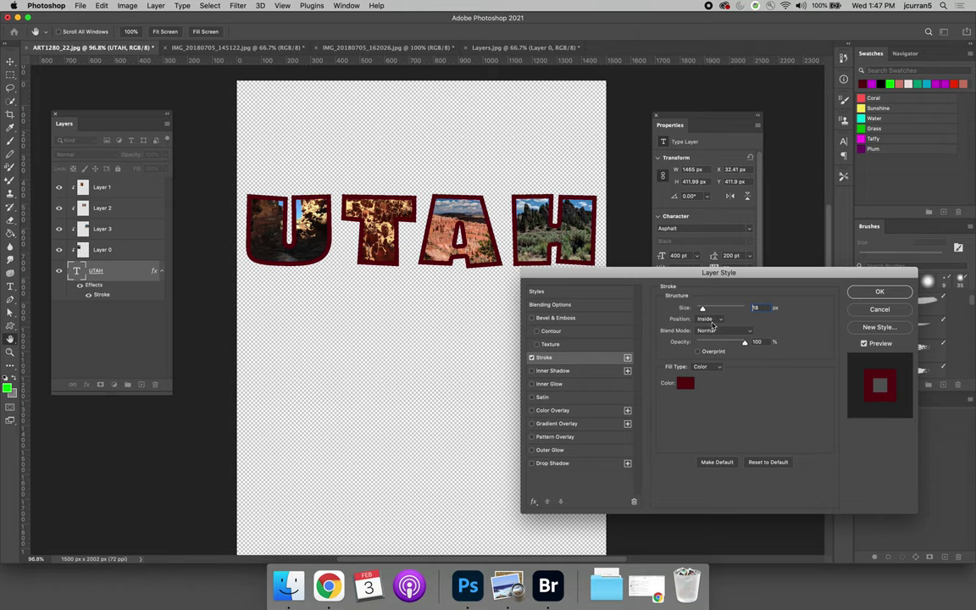
click(713, 320)
click(714, 329)
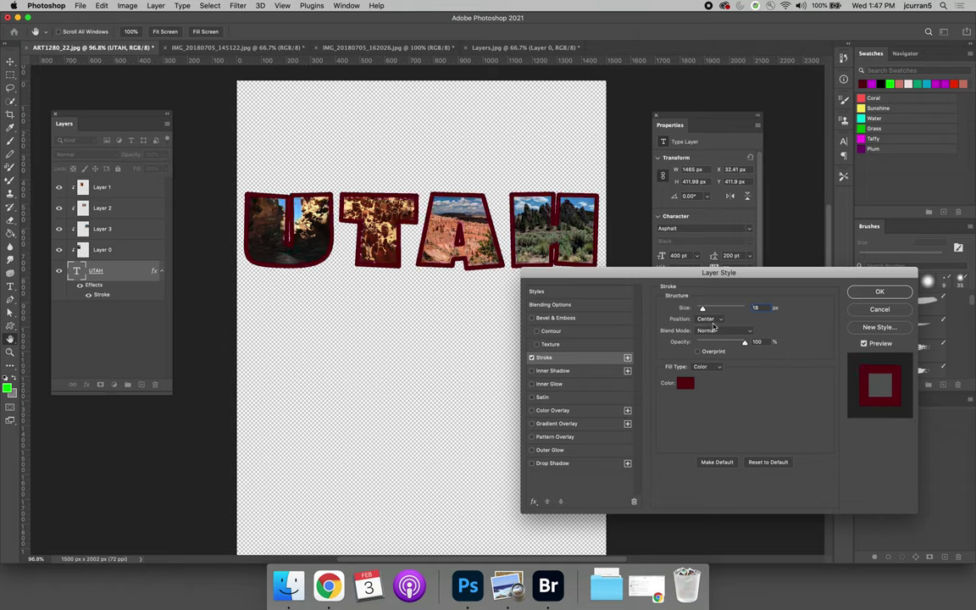
click(714, 321)
click(704, 311)
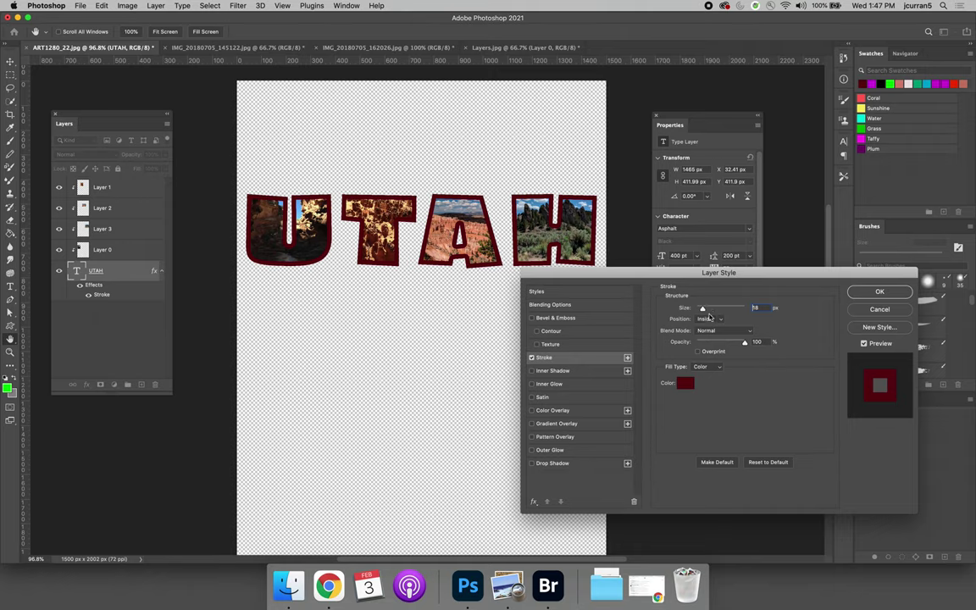
Step: Remove the stroke and add an Inner Bevel with size 29 px
click(531, 357)
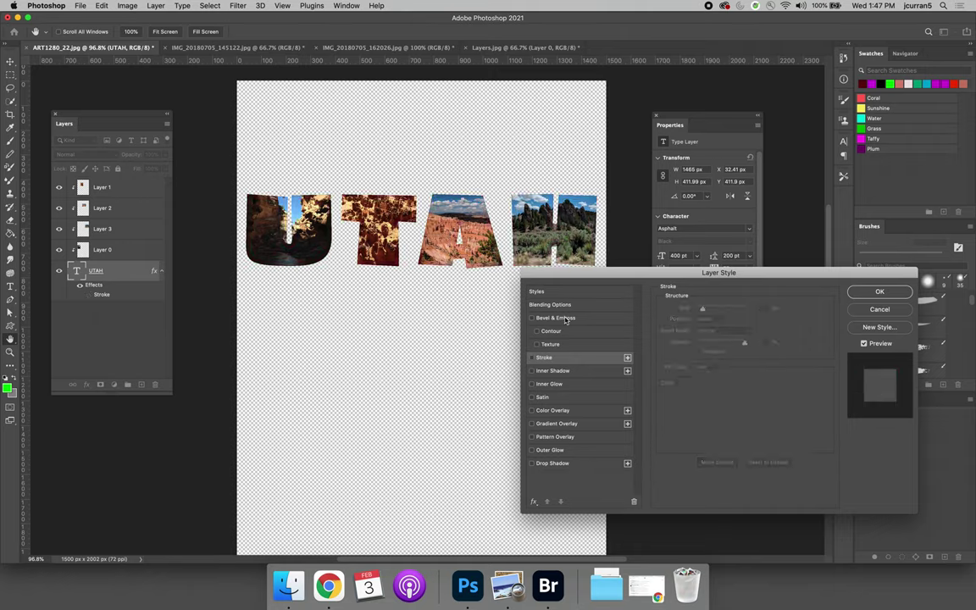
click(566, 319)
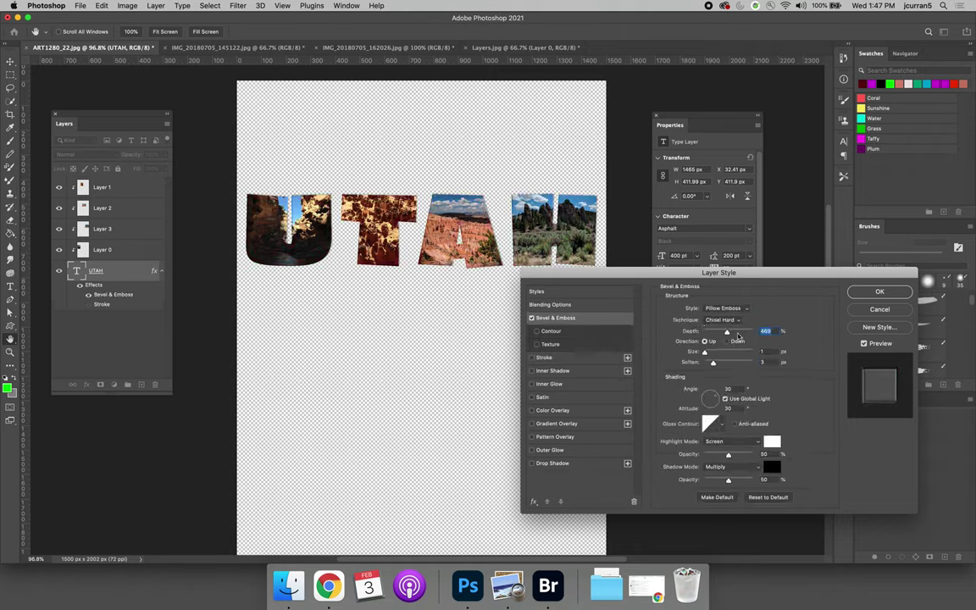
drag(705, 354, 713, 364)
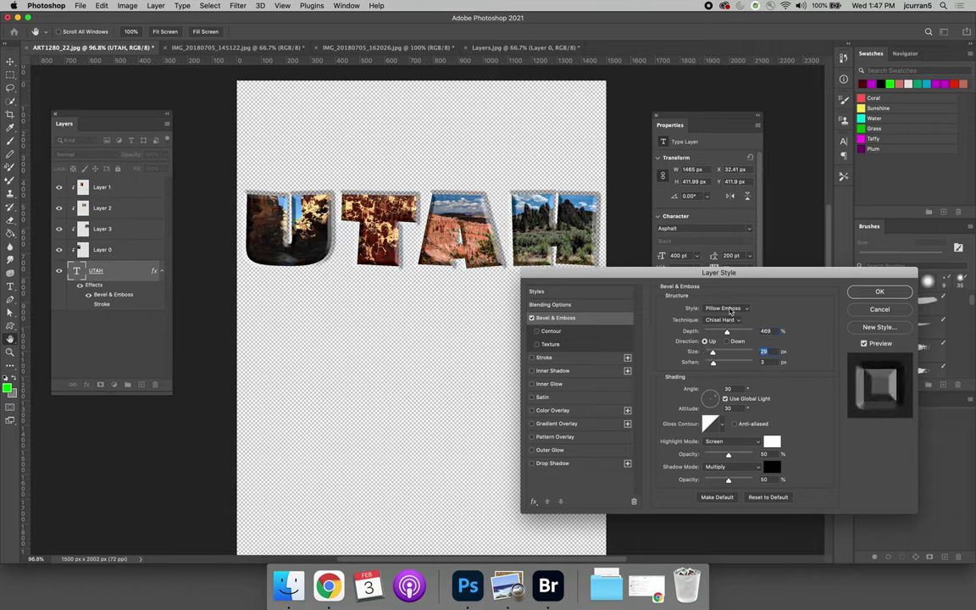
click(727, 308)
click(727, 292)
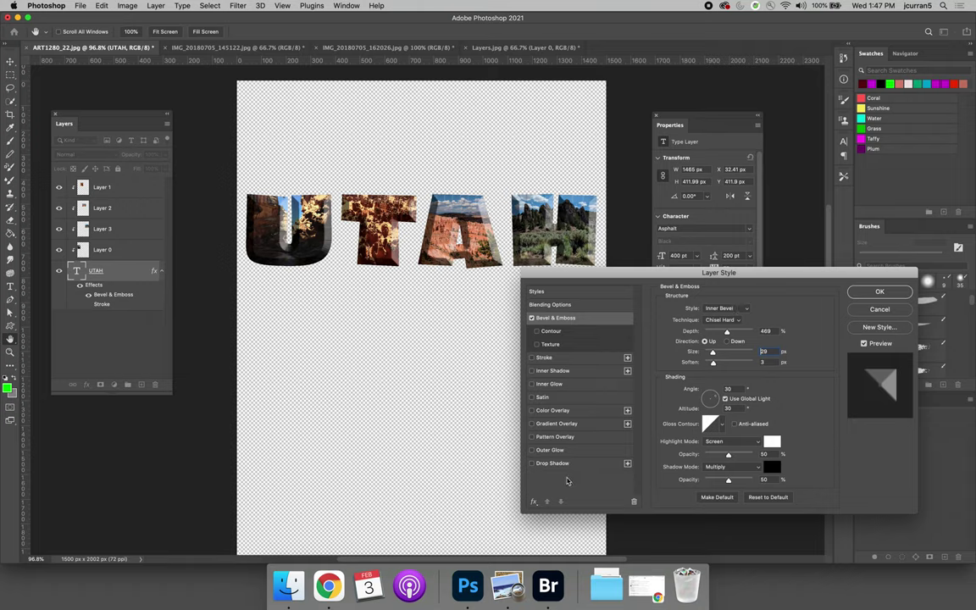
Step: Add an orange drop shadow beneath UTAH and apply the layer style
click(551, 464)
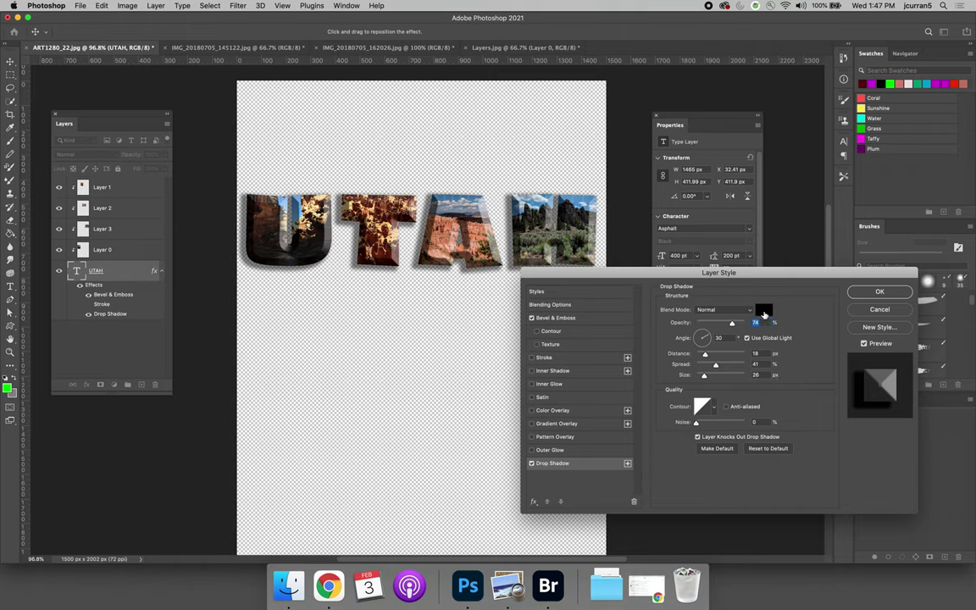
click(763, 310)
mouse_move(750, 405)
mouse_down()
mouse_move(750, 379)
mouse_move(750, 398)
mouse_up()
drag(734, 337, 727, 300)
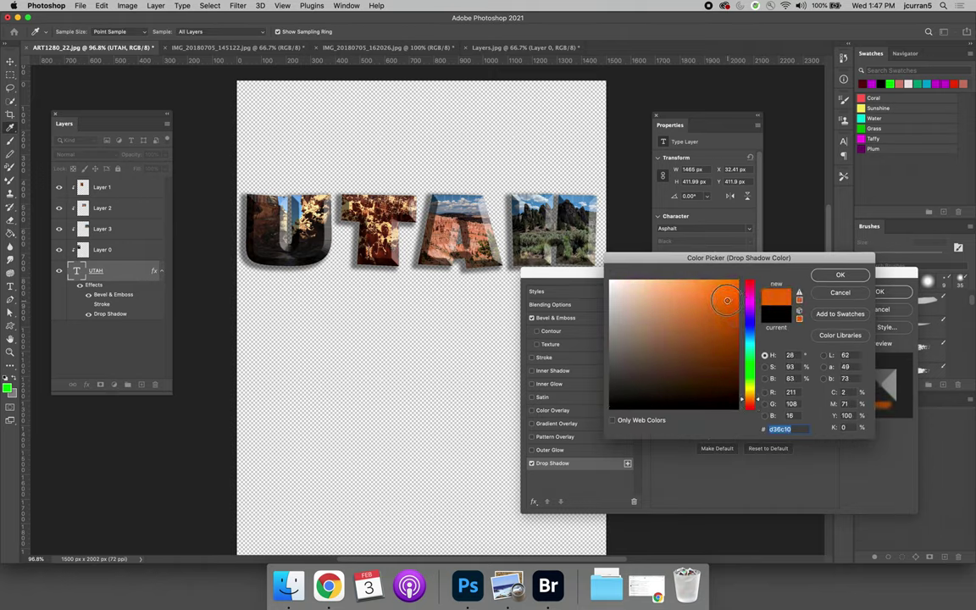
click(839, 274)
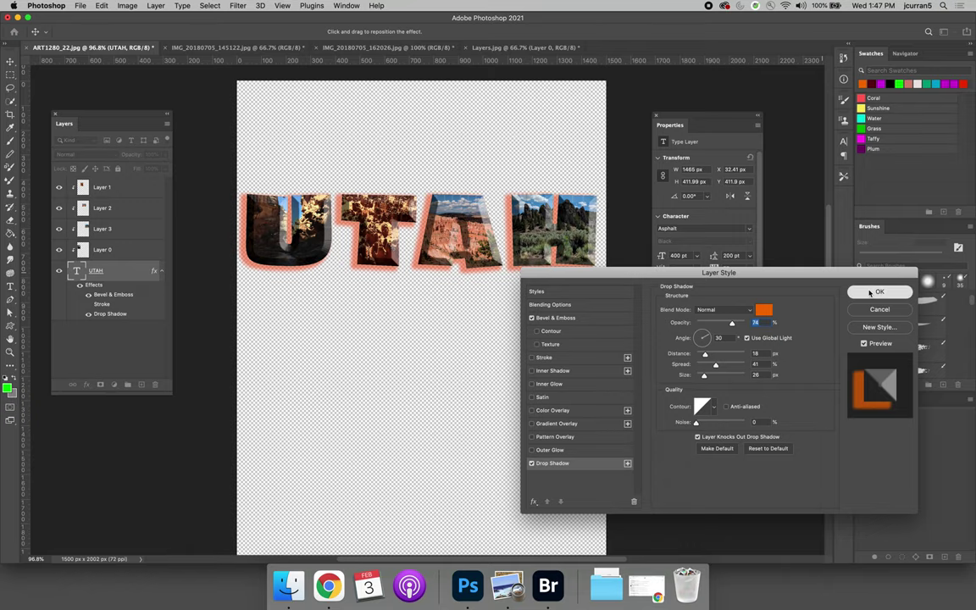
key(Return)
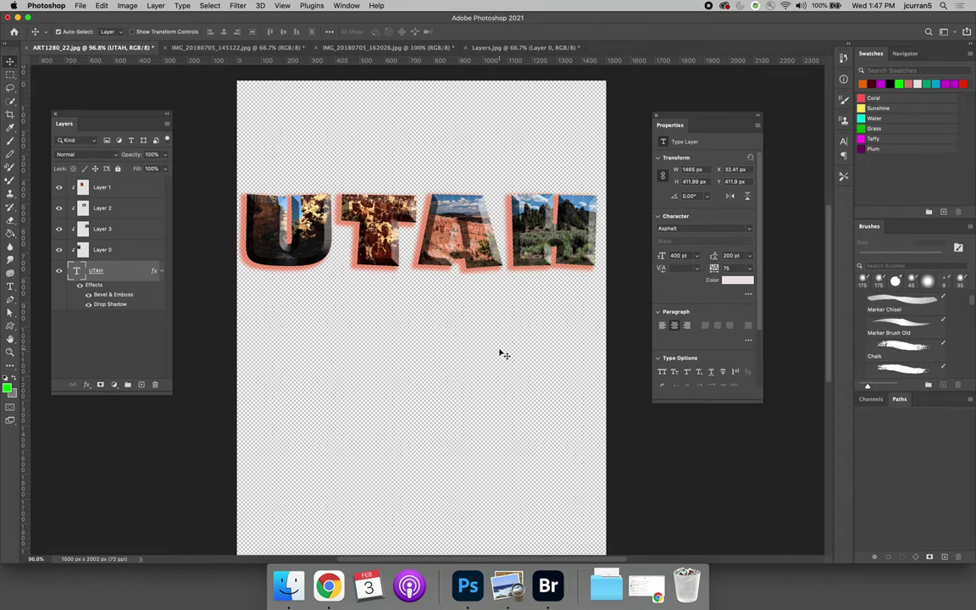